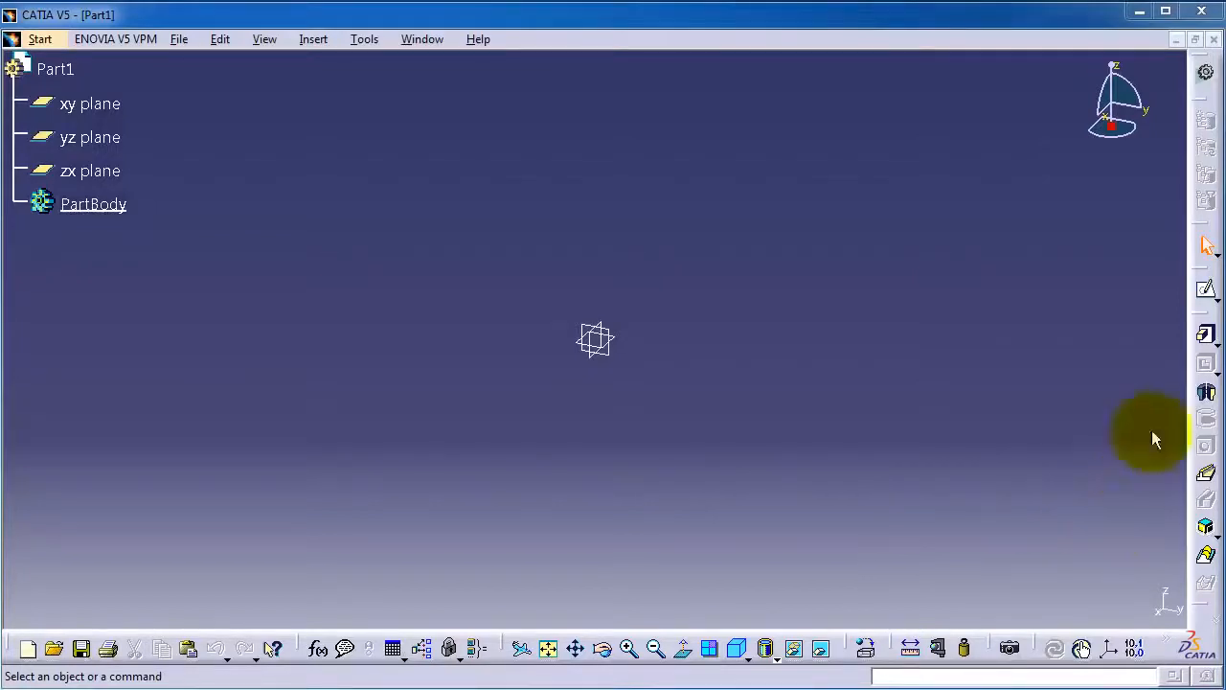
Sketch a rectangle on the xy plane with one corner at the origin and its long side along the horizontal axis.
click(93, 104)
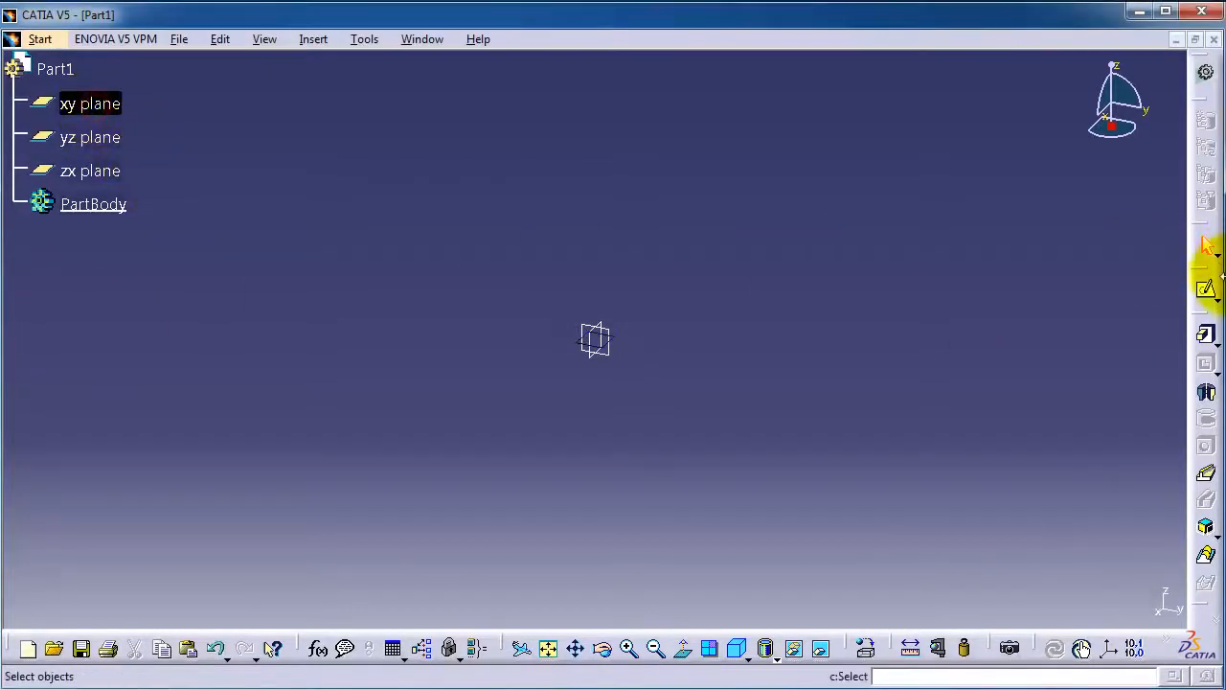
click(1205, 294)
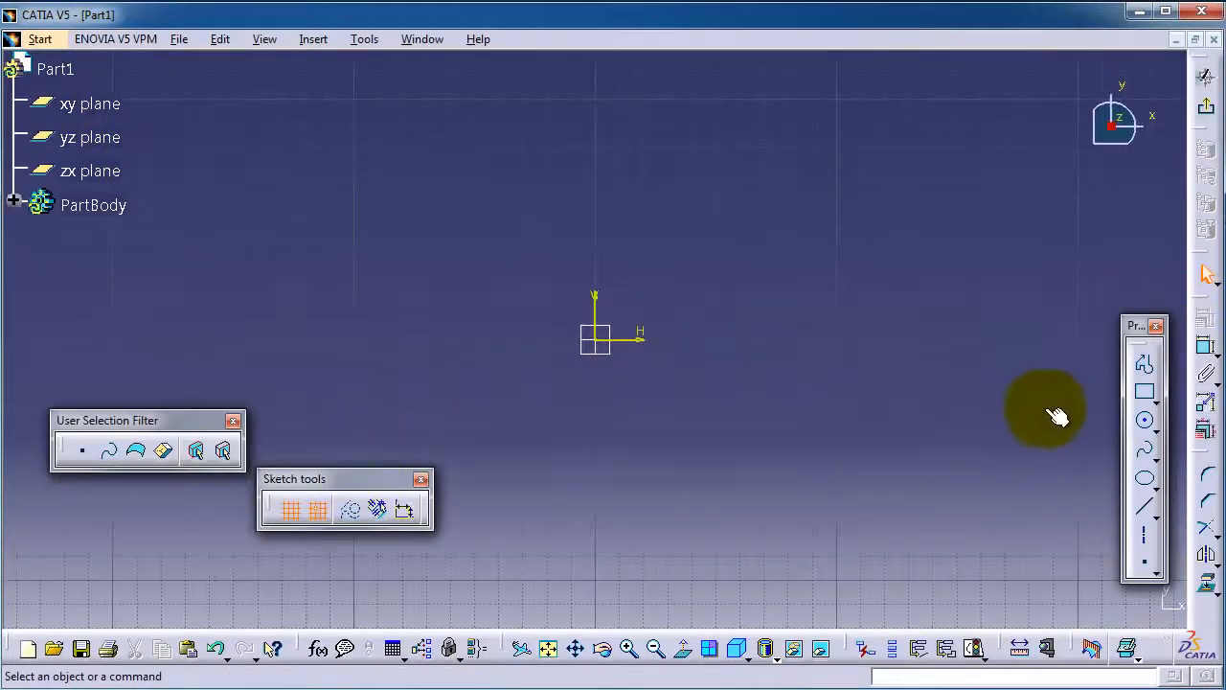
click(1144, 391)
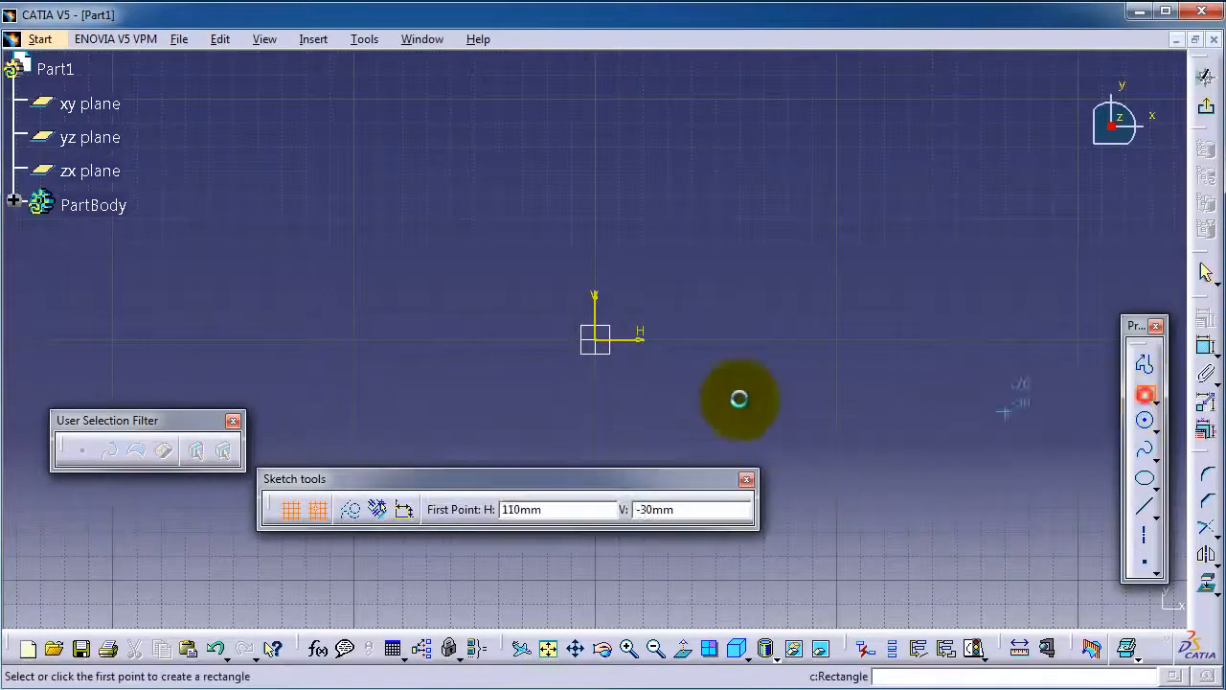
click(602, 345)
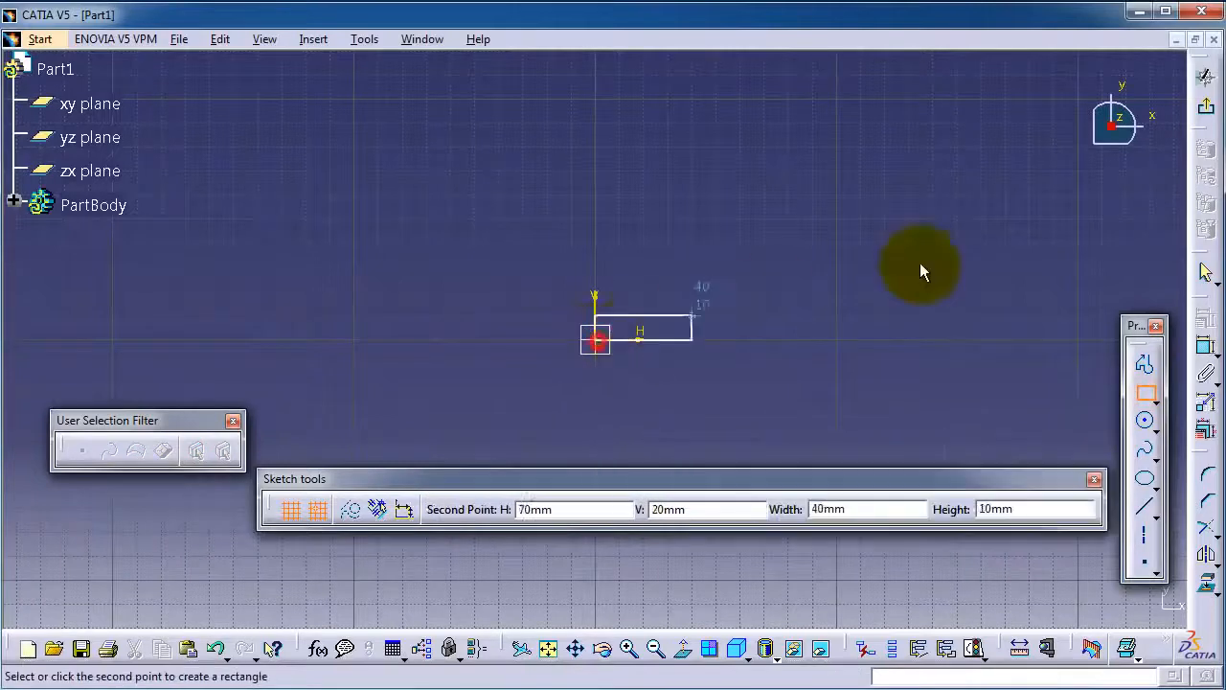
click(1031, 146)
click(1204, 106)
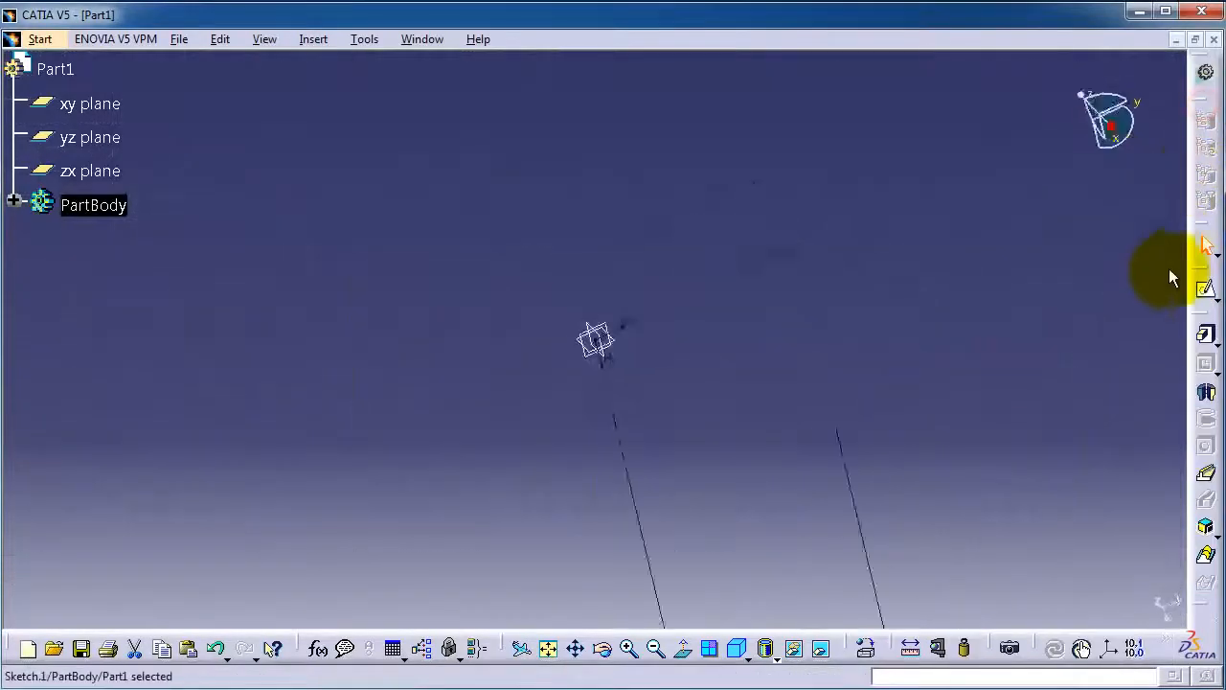
Extrude the rectangle sketch into a 100 mm pad.
click(1205, 337)
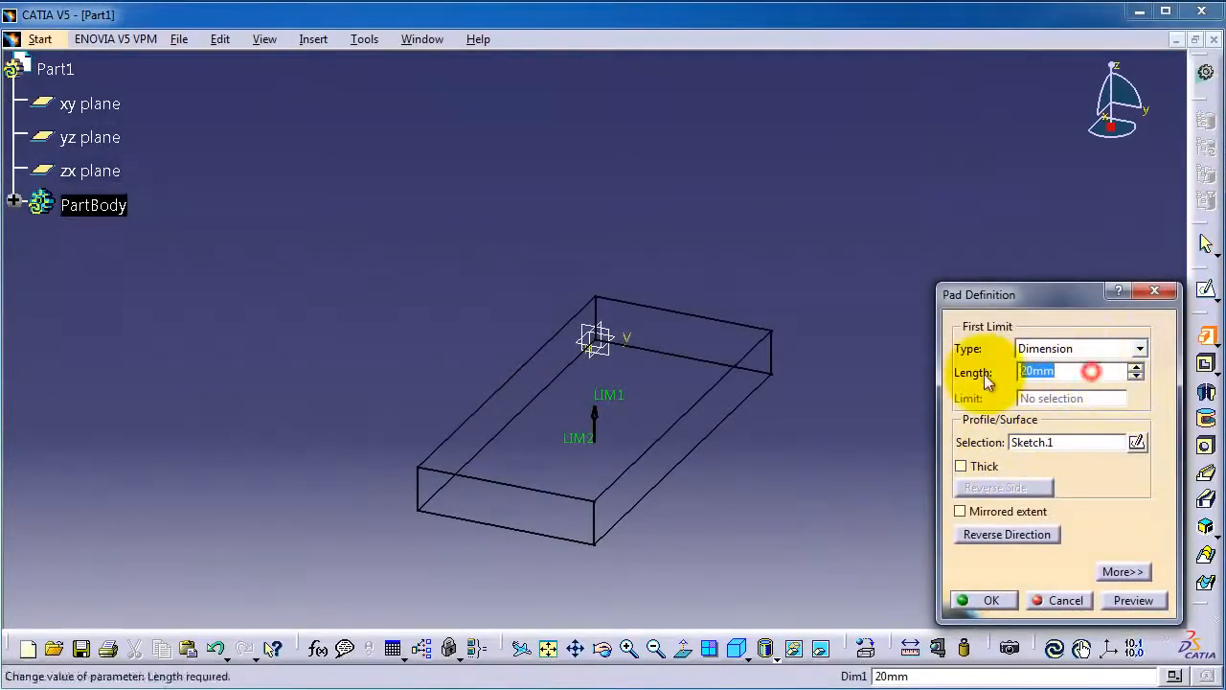
text(100)
key(Return)
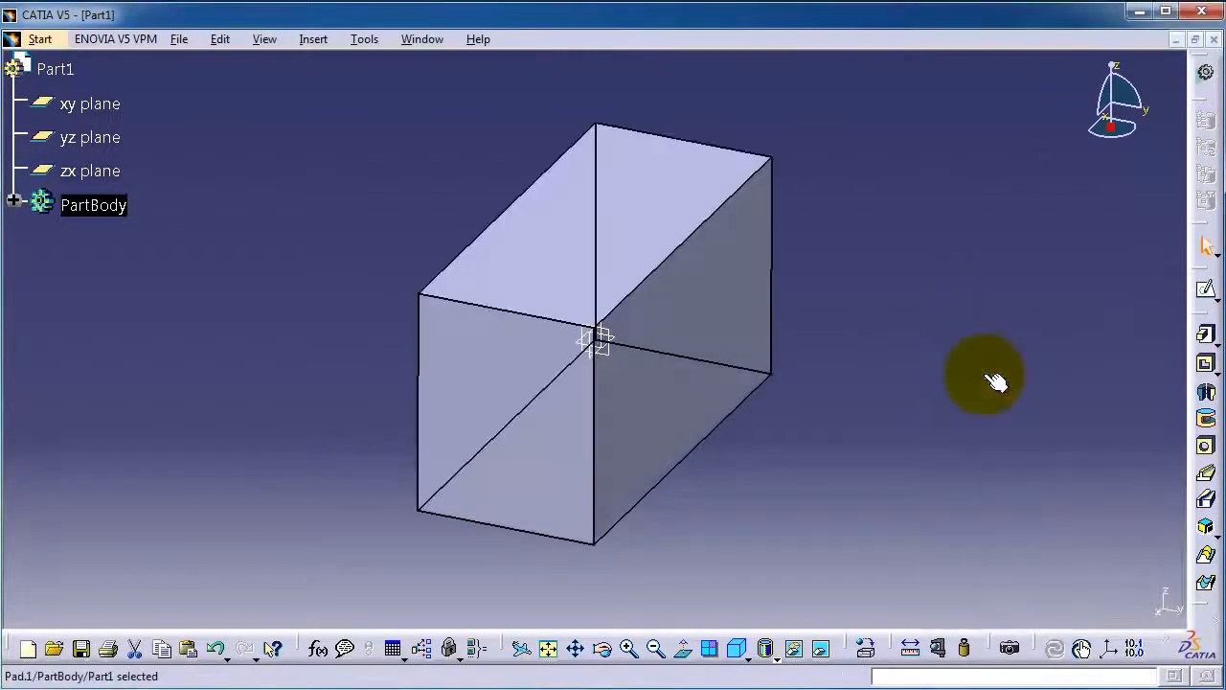
Sketch a circle of 30 mm radius at the centre of the block's end face farthest from the origin.
middle_drag(528, 383, 578, 381)
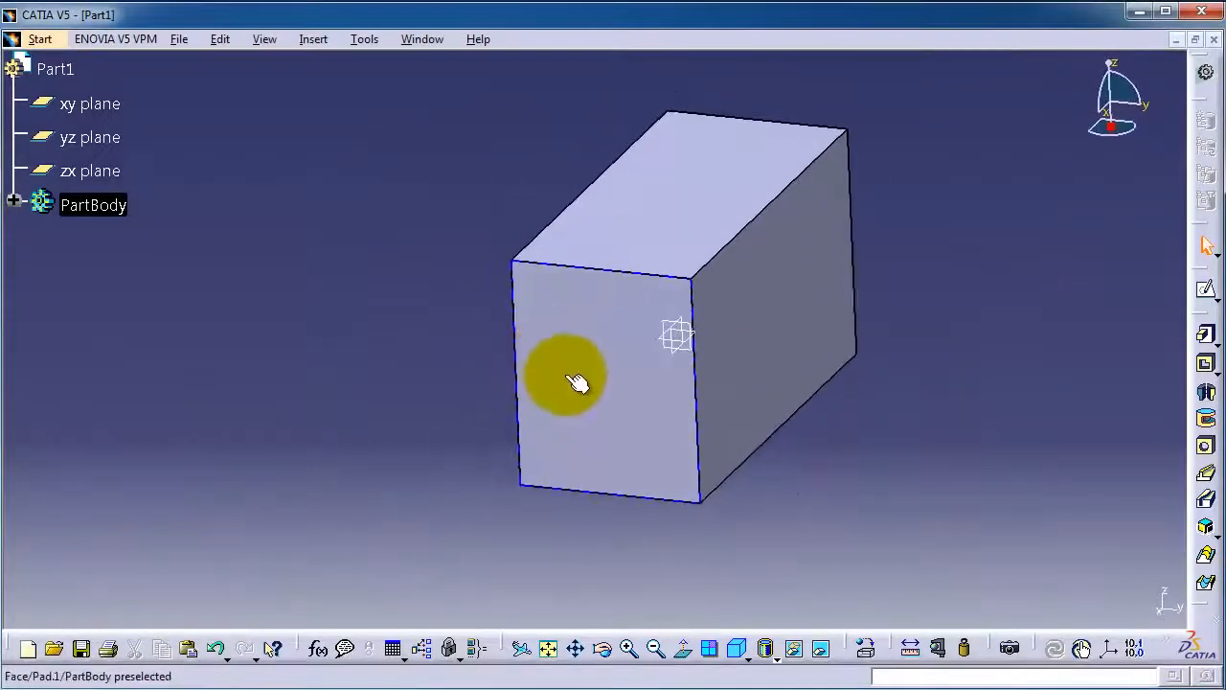
click(625, 397)
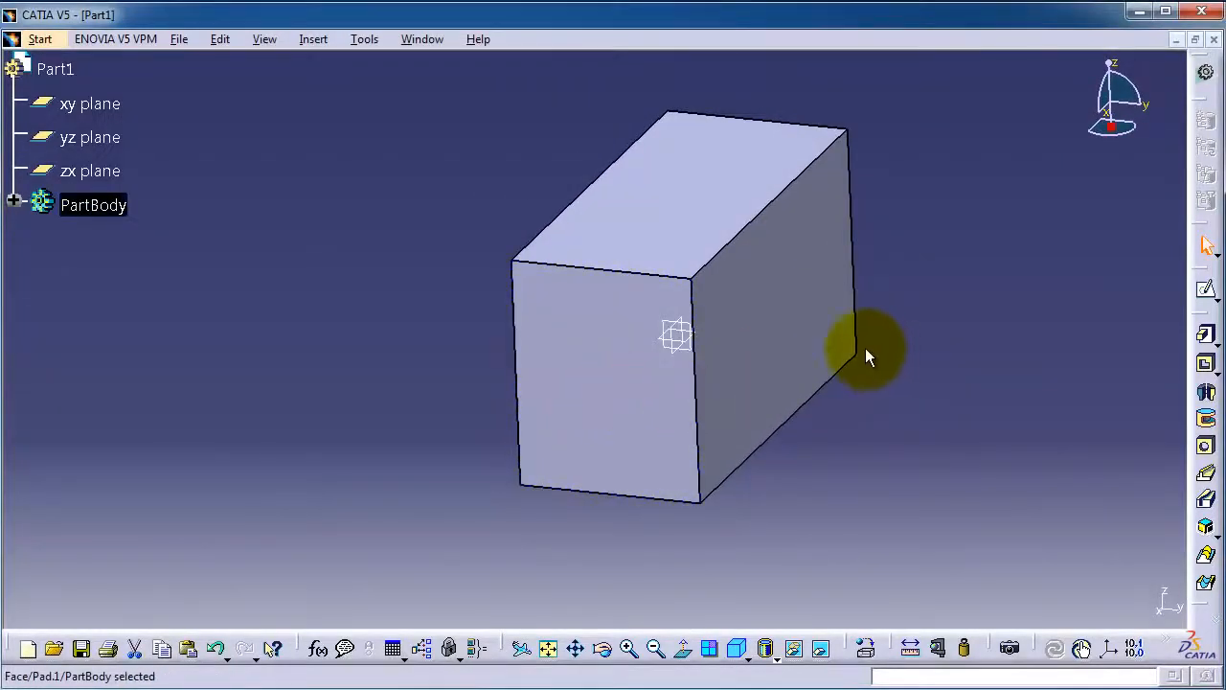
click(1206, 289)
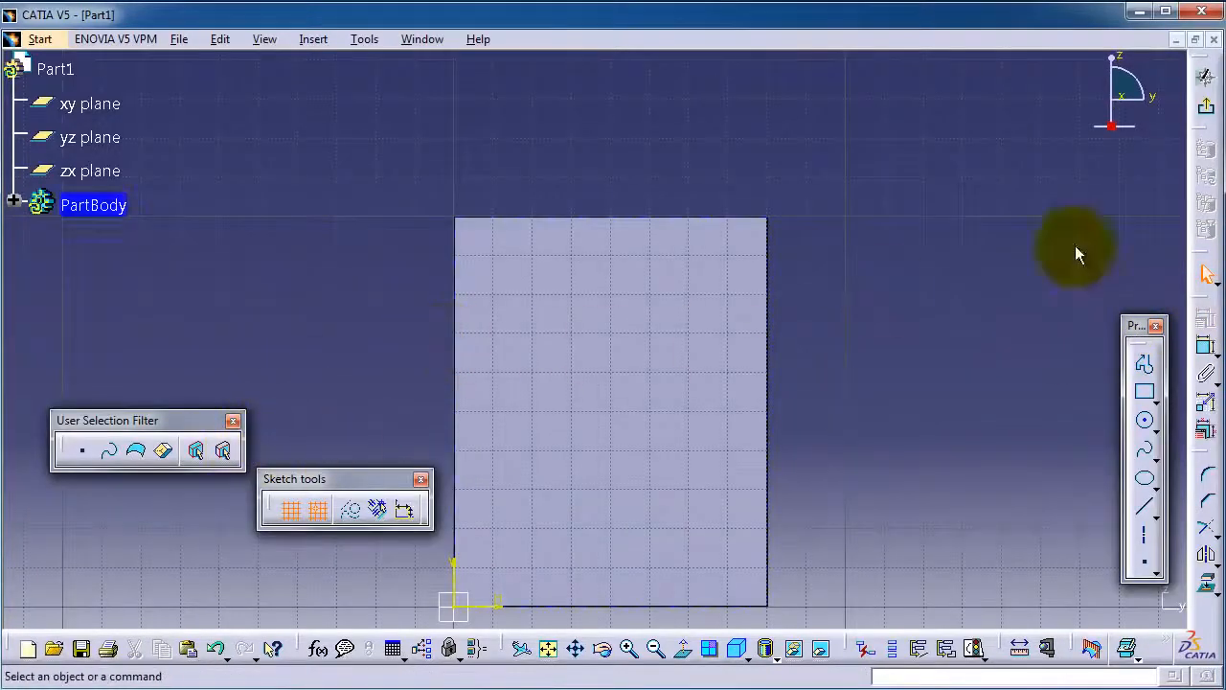
click(1150, 418)
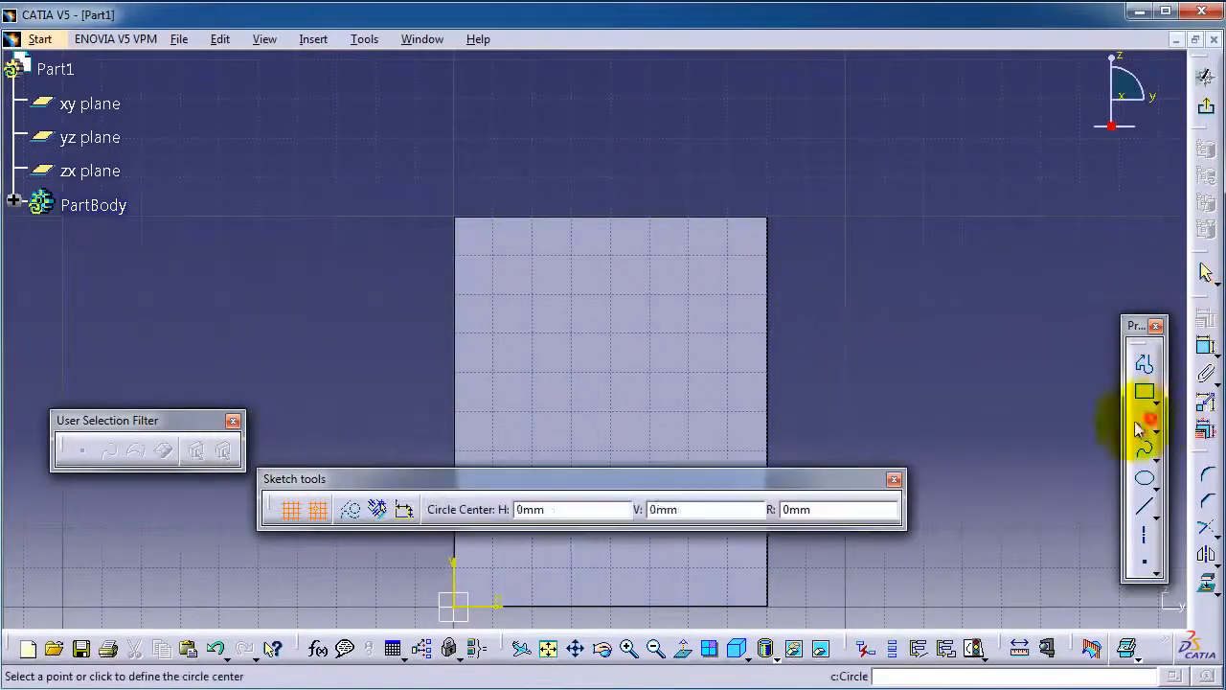
click(611, 414)
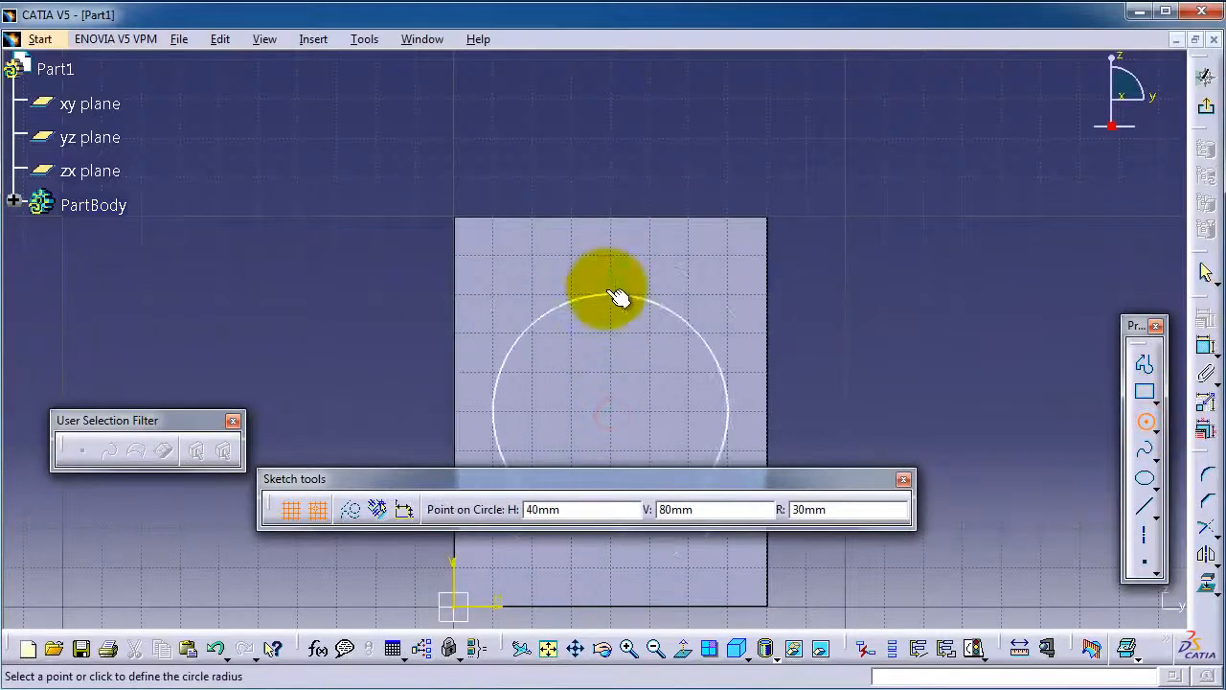
click(614, 293)
click(1205, 109)
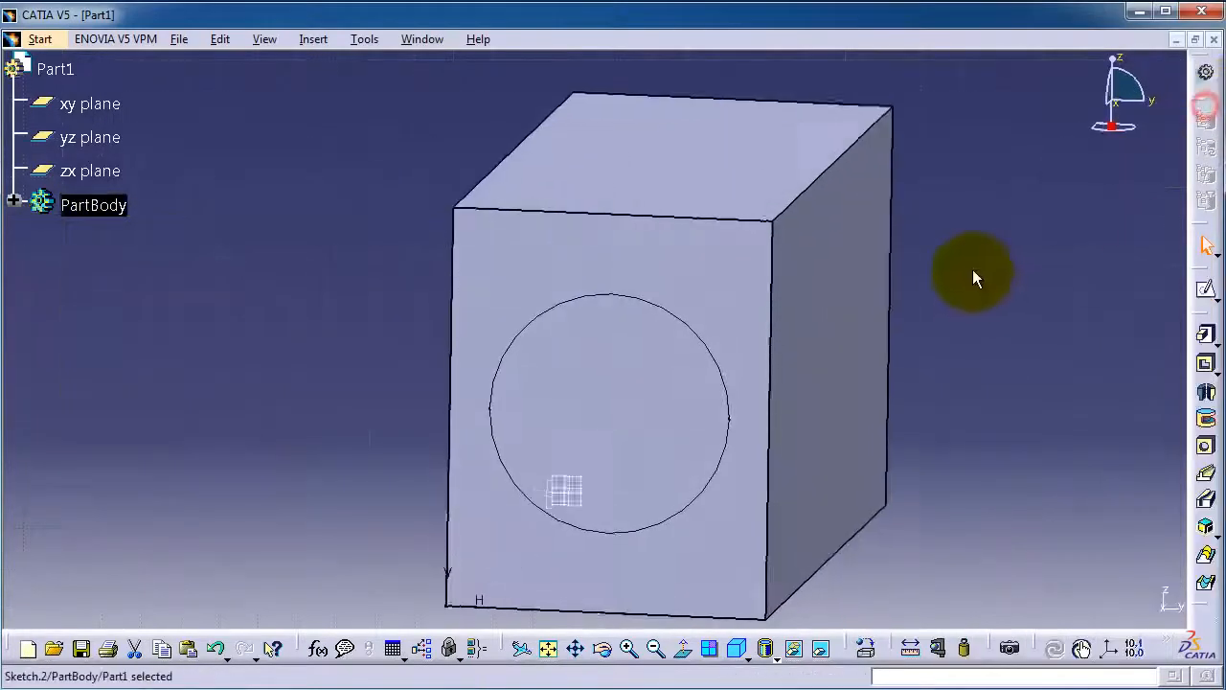
Sketch a larger circle on the opposite end face, centred at H -40 mm, V 50 mm and reaching the face's side edges.
middle_drag(969, 256, 461, 463)
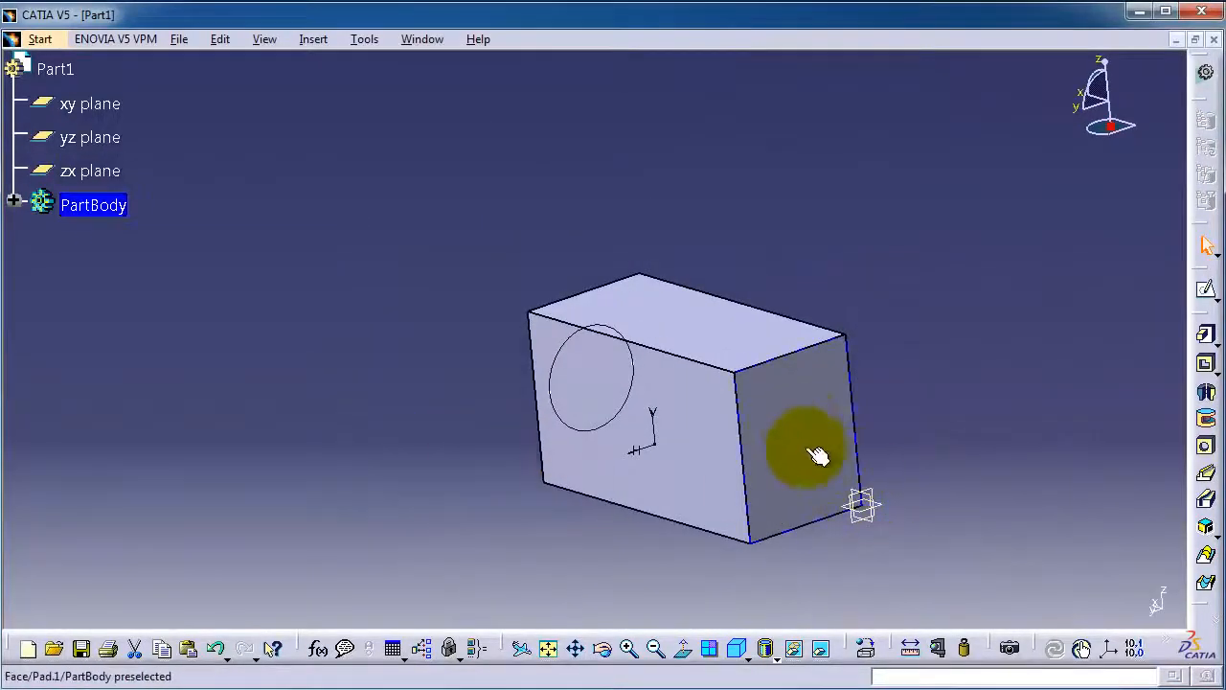
click(822, 412)
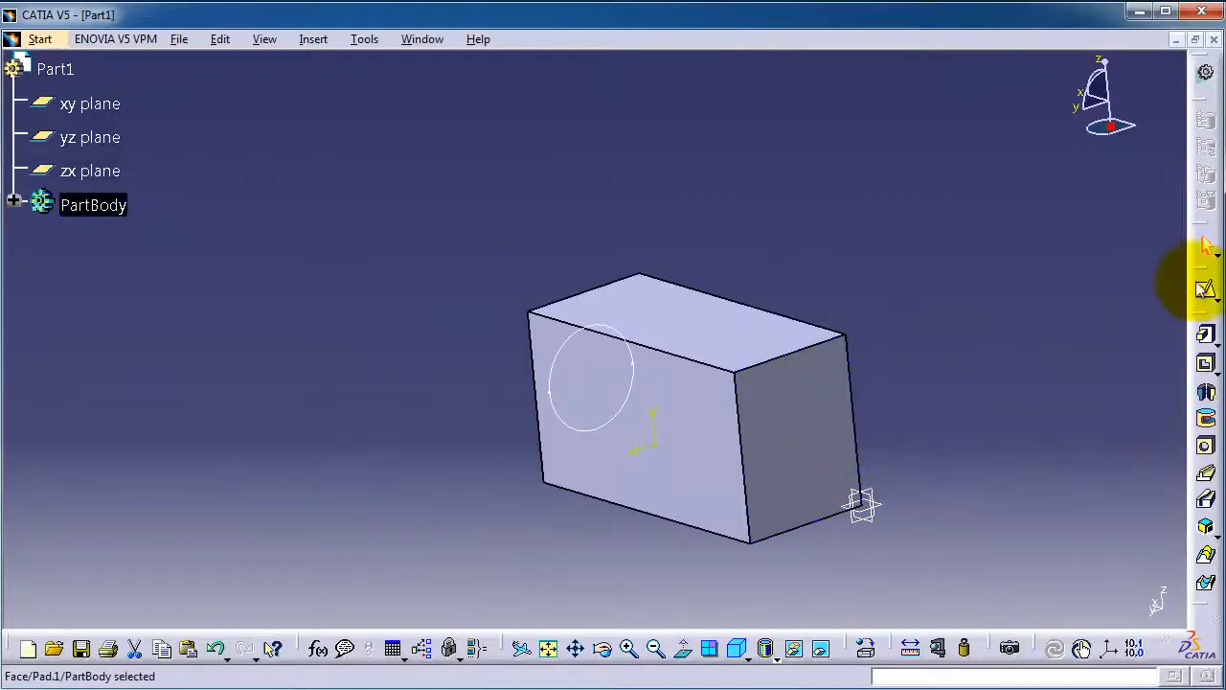
click(1206, 287)
click(1146, 504)
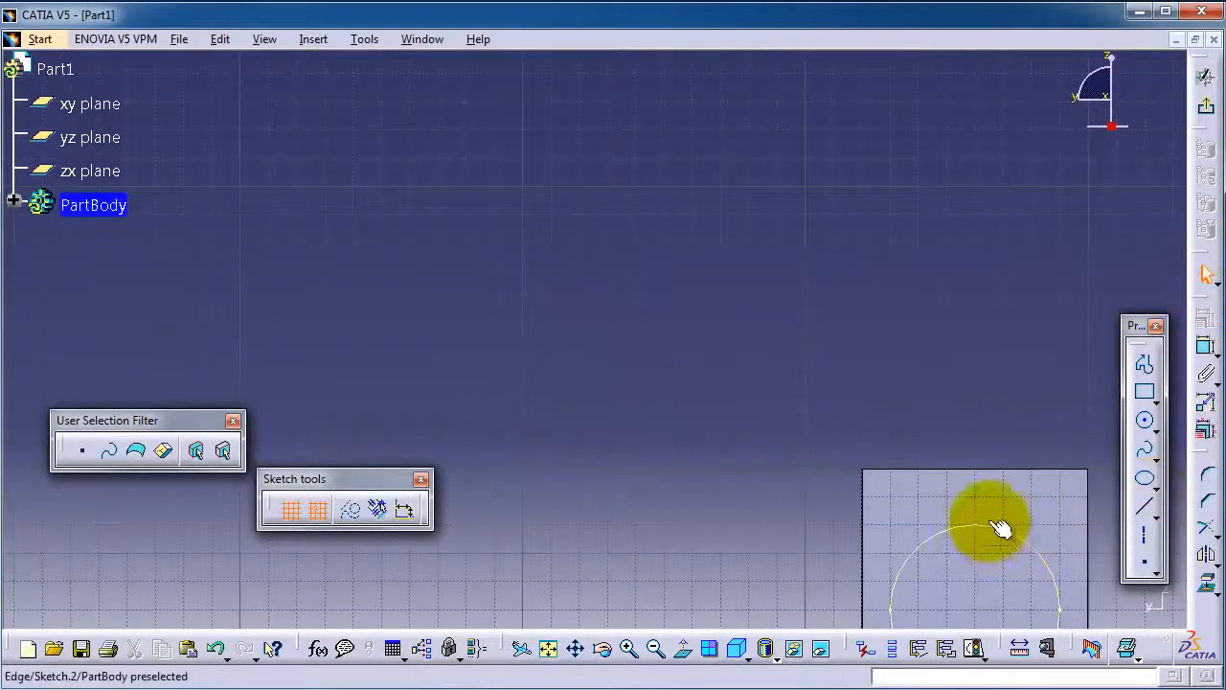
mouse_move(928, 472)
middle_down()
mouse_move(764, 237)
mouse_move(695, 177)
middle_up()
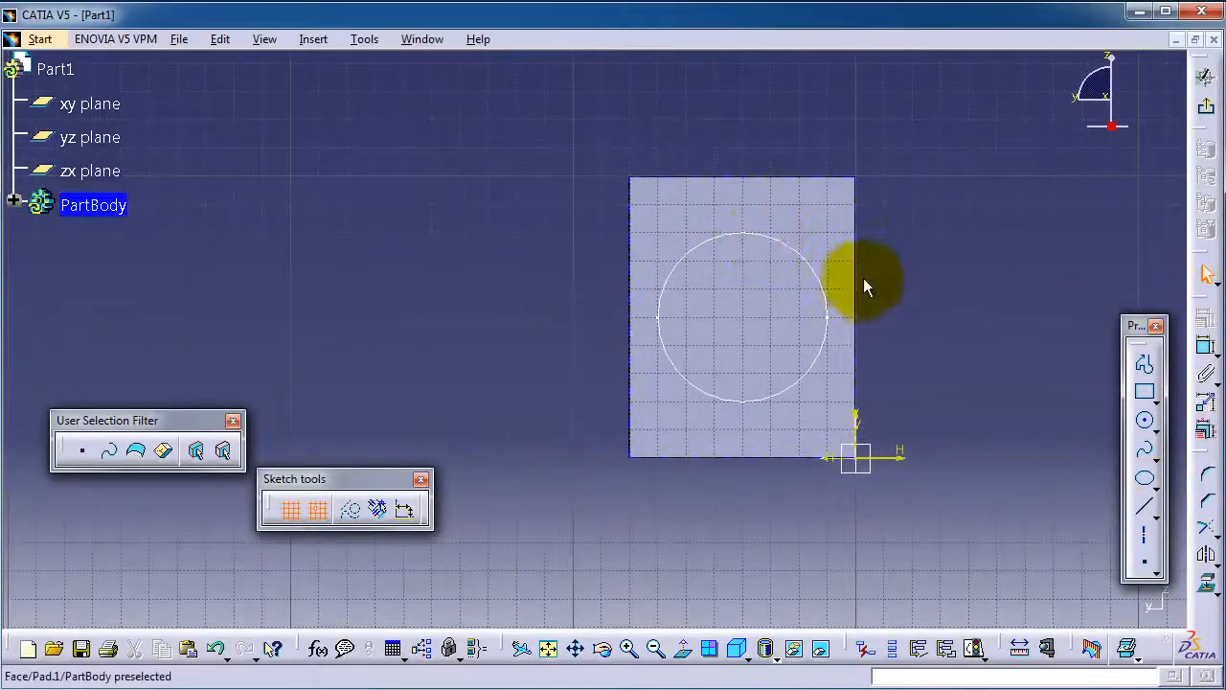
mouse_move(863, 274)
middle_down()
mouse_move(917, 274)
mouse_move(863, 309)
mouse_move(857, 283)
middle_up()
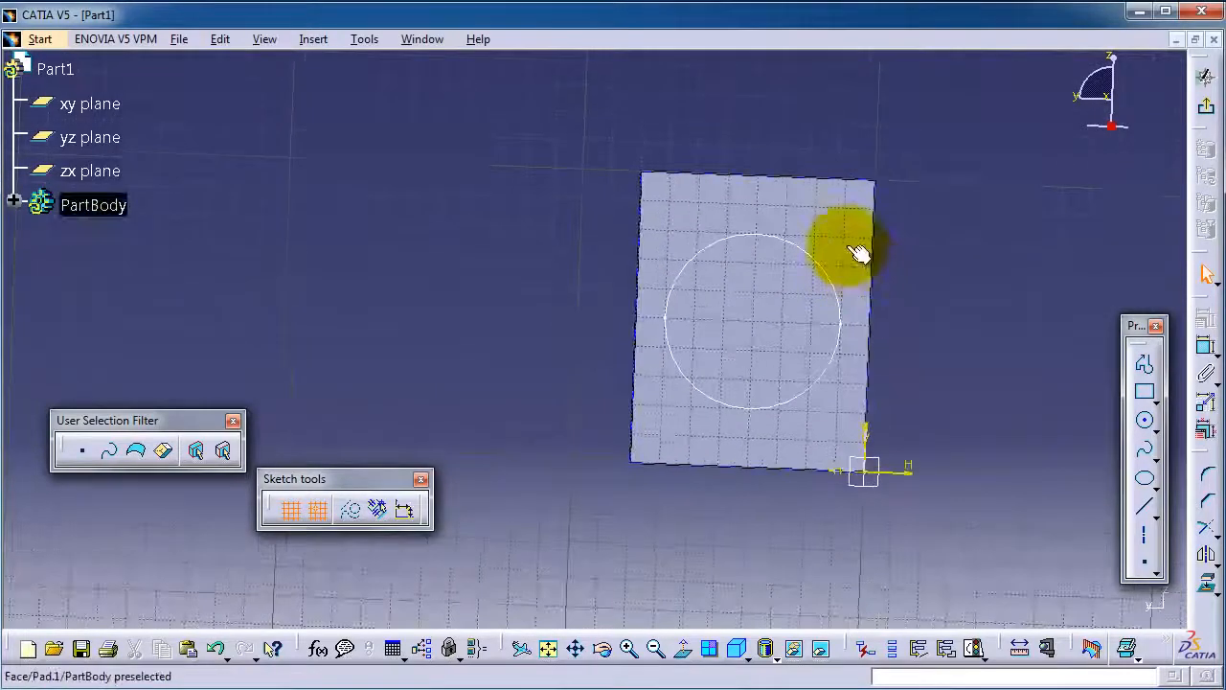
click(1146, 419)
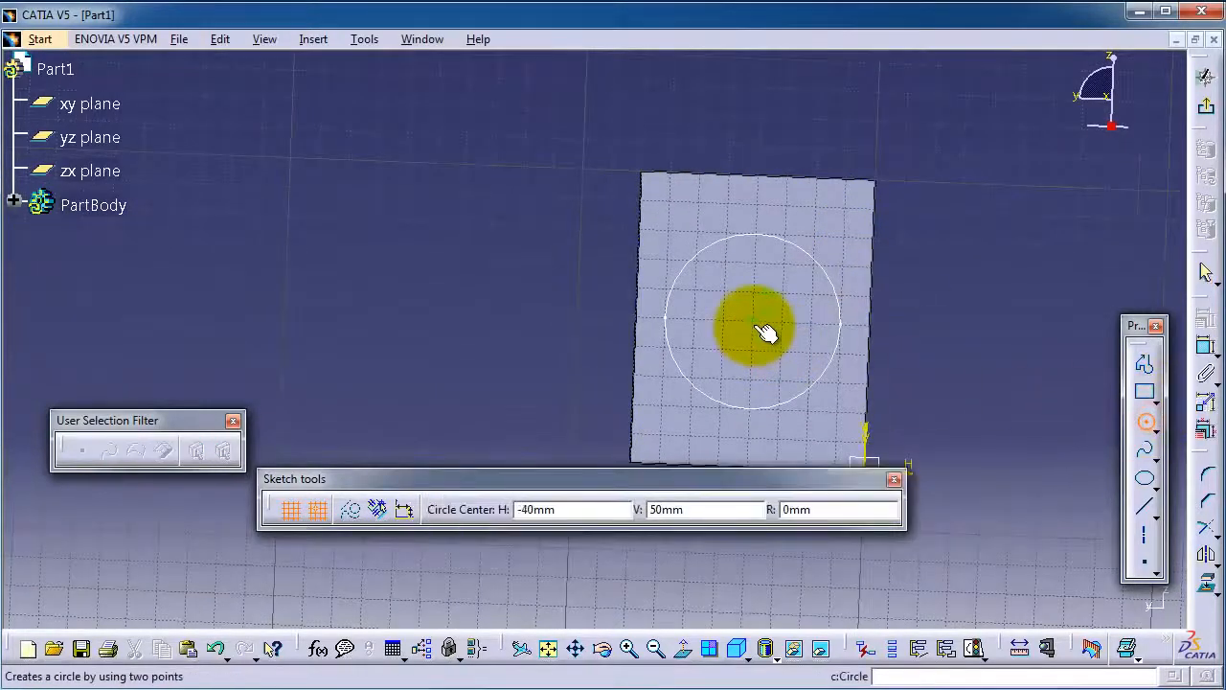
click(755, 323)
click(760, 208)
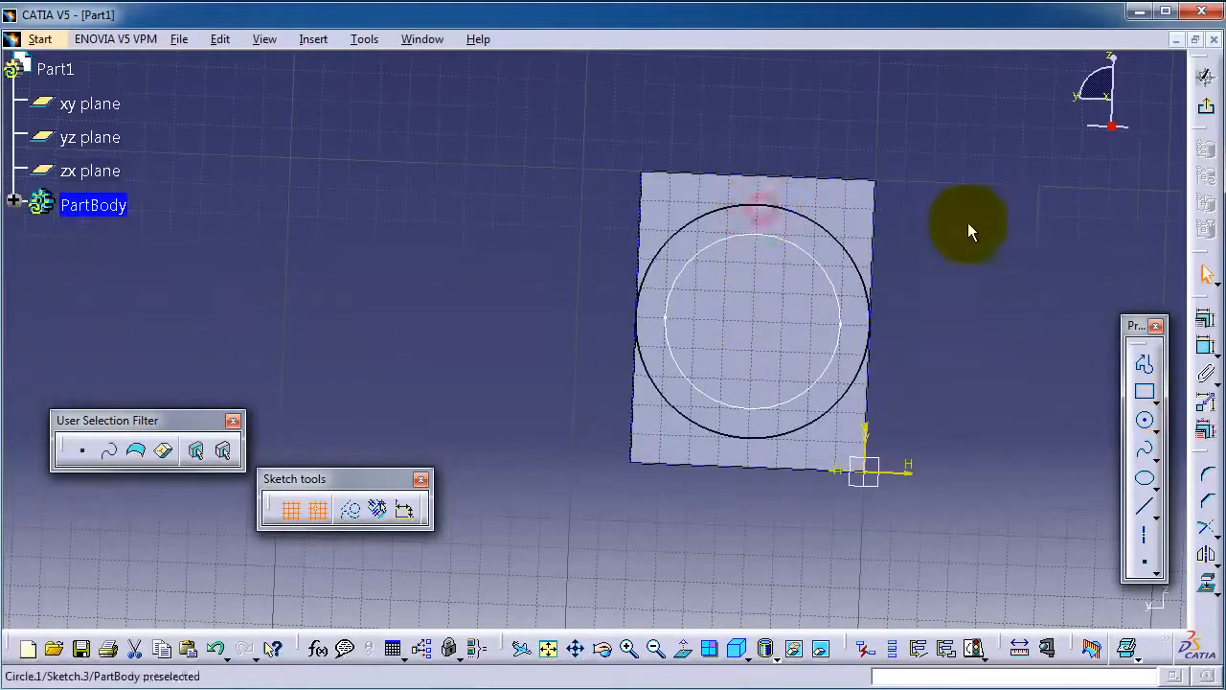
click(1205, 106)
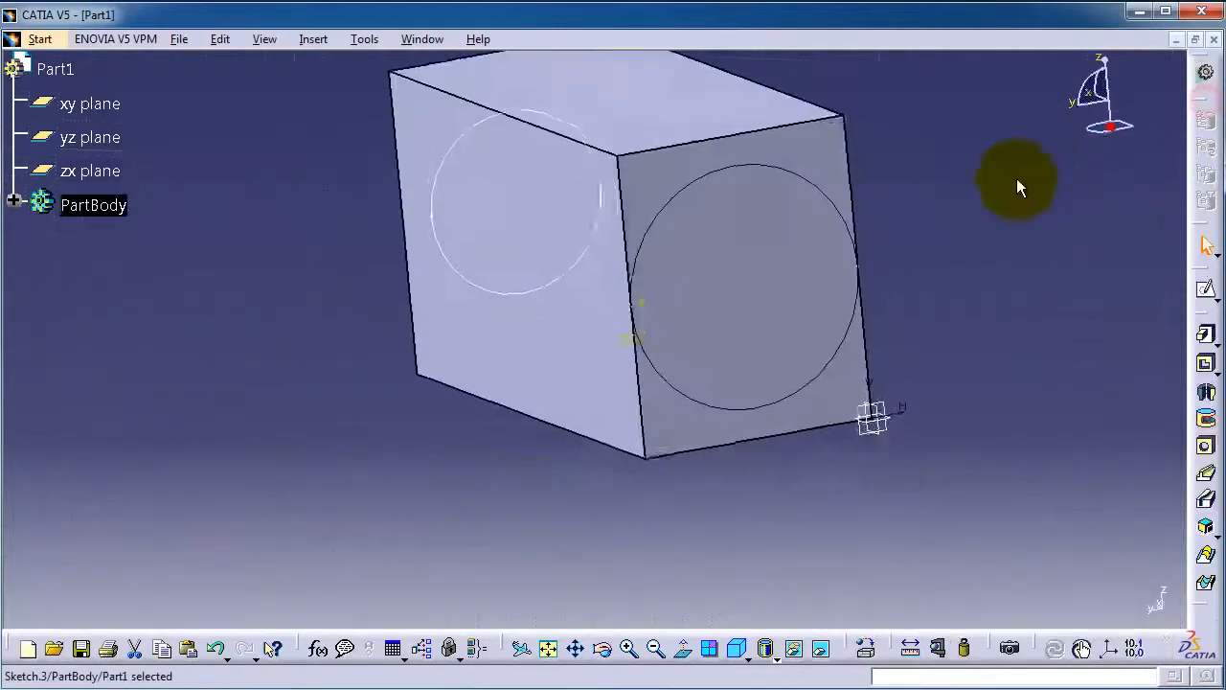
Switch to the Generative Shape Design workbench.
middle_drag(902, 239, 893, 316)
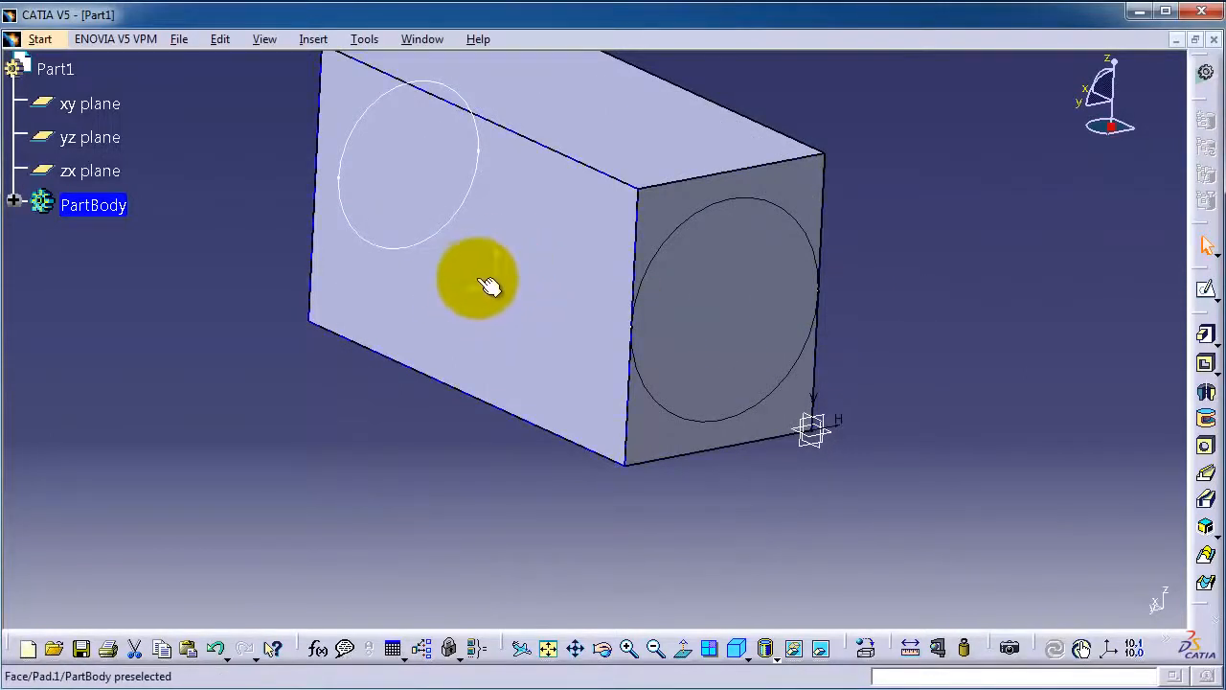
click(79, 134)
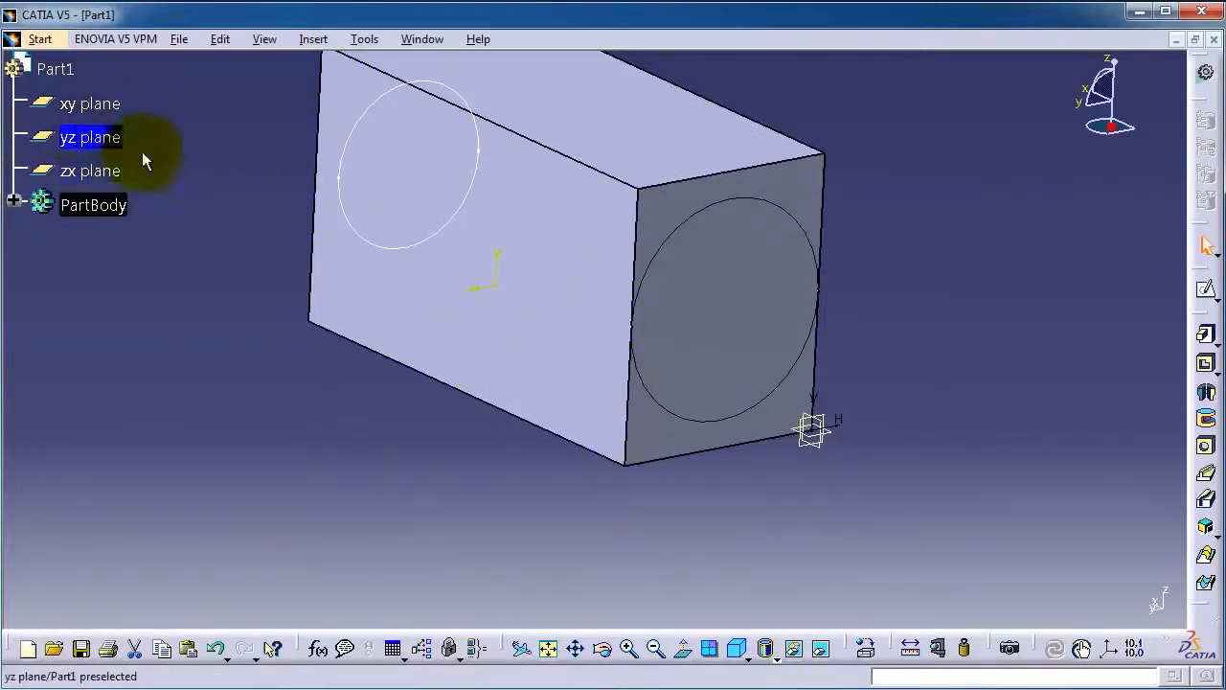
middle_drag(865, 278, 604, 211)
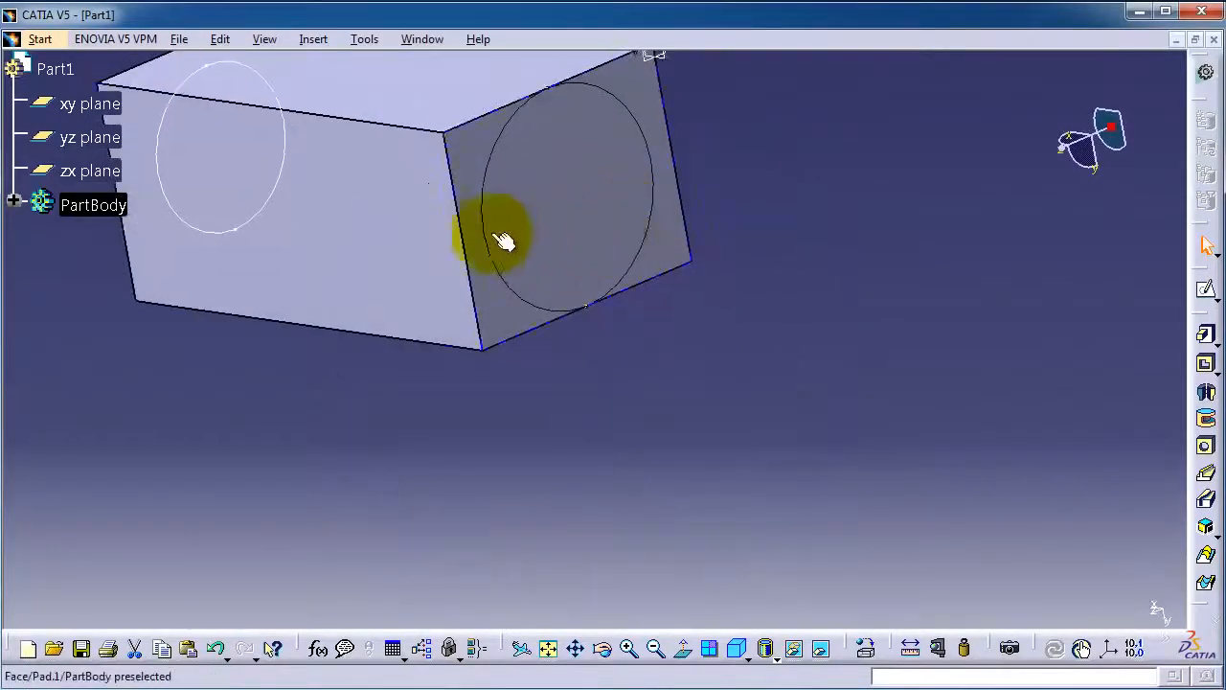
click(508, 326)
click(34, 42)
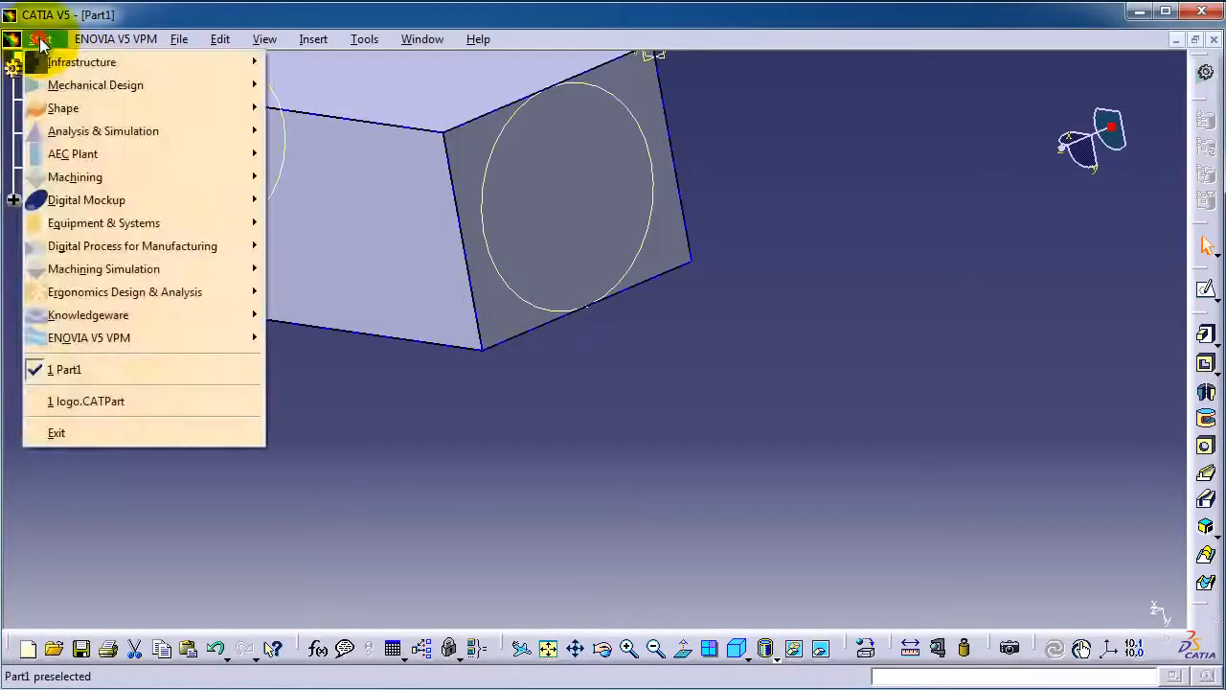
mouse_move(118, 106)
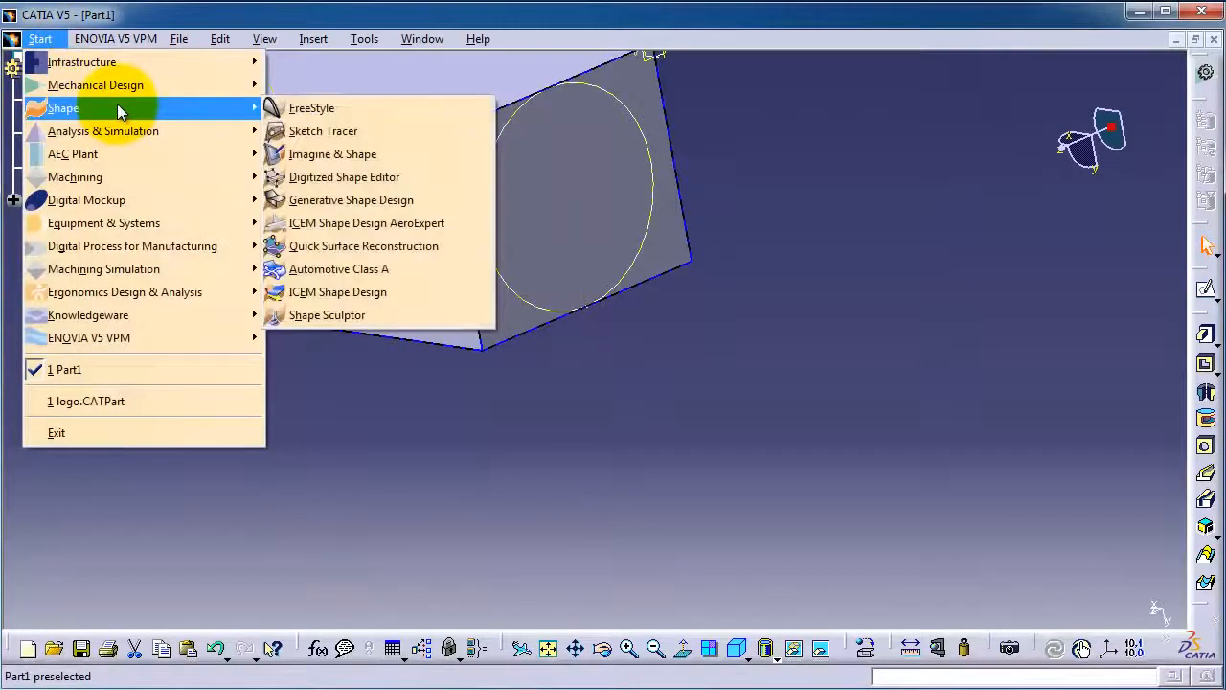
click(353, 200)
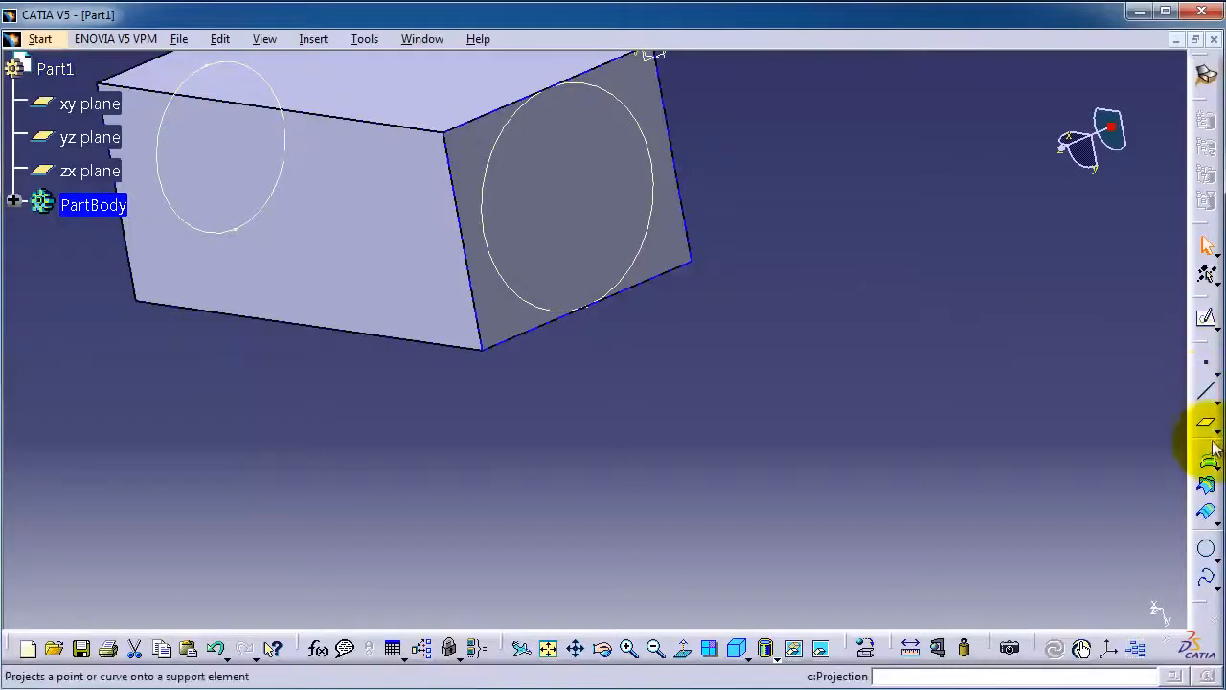
Create a plane offset 100 mm from the end face with the larger circle, with the direction reversed into the block.
click(1205, 427)
click(542, 269)
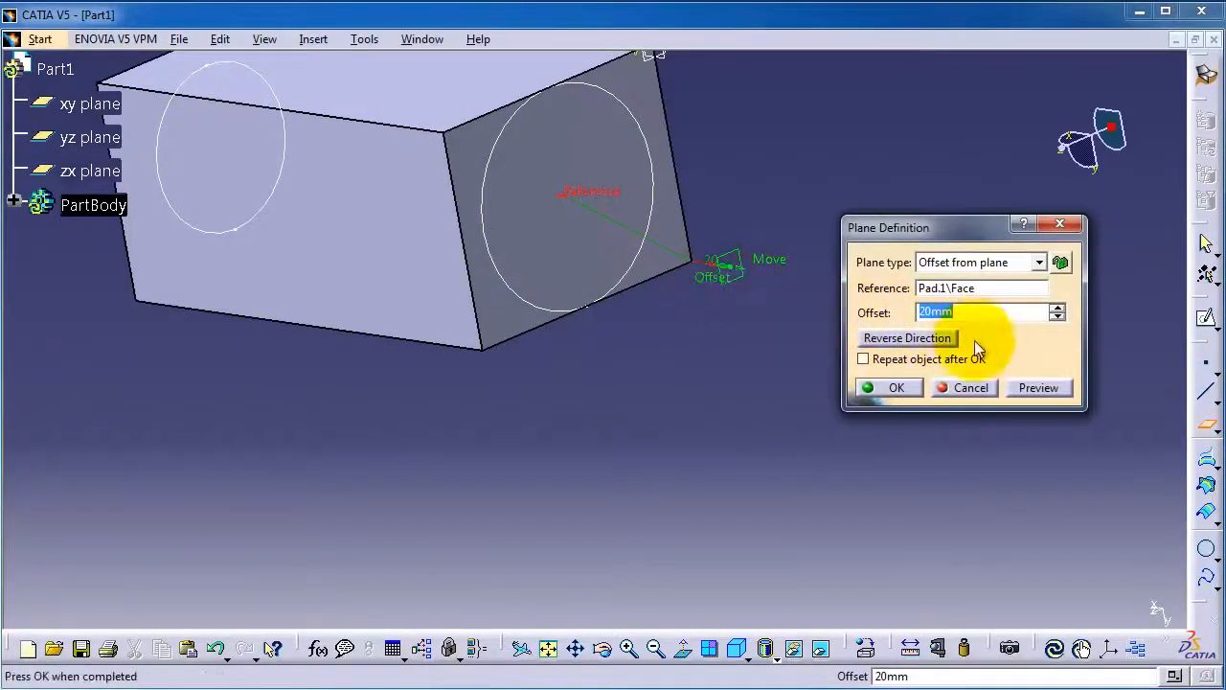
click(907, 337)
middle_drag(712, 306, 843, 299)
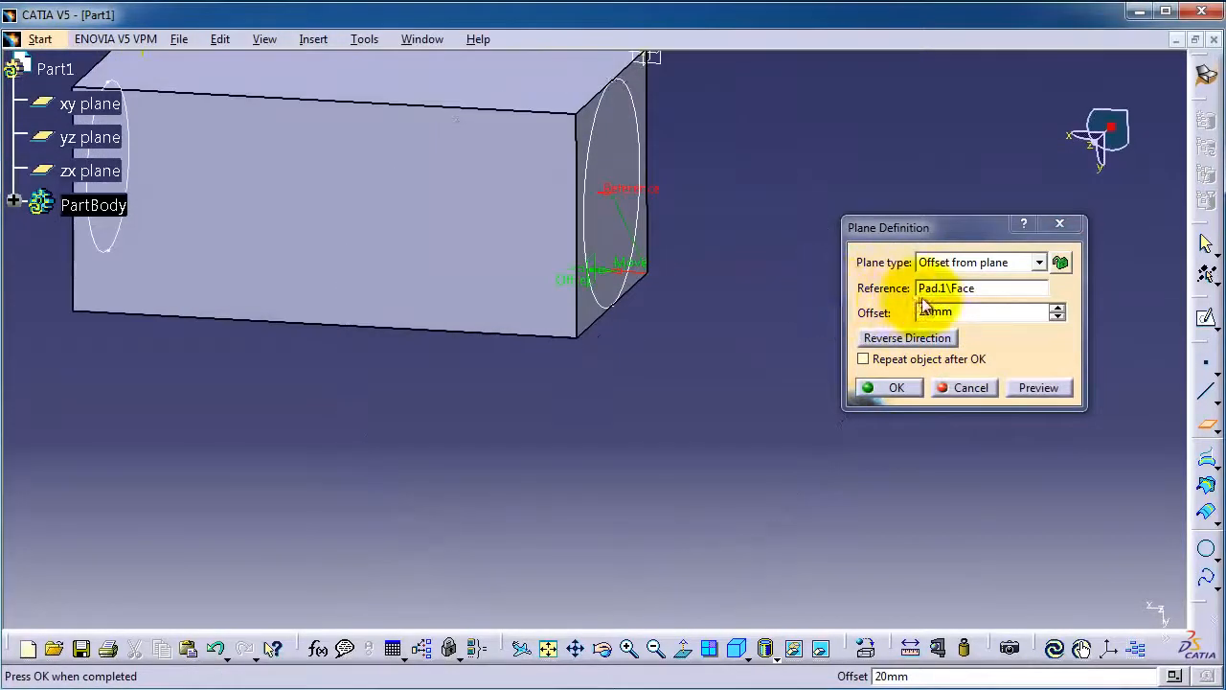
double_click(967, 310)
text(100)
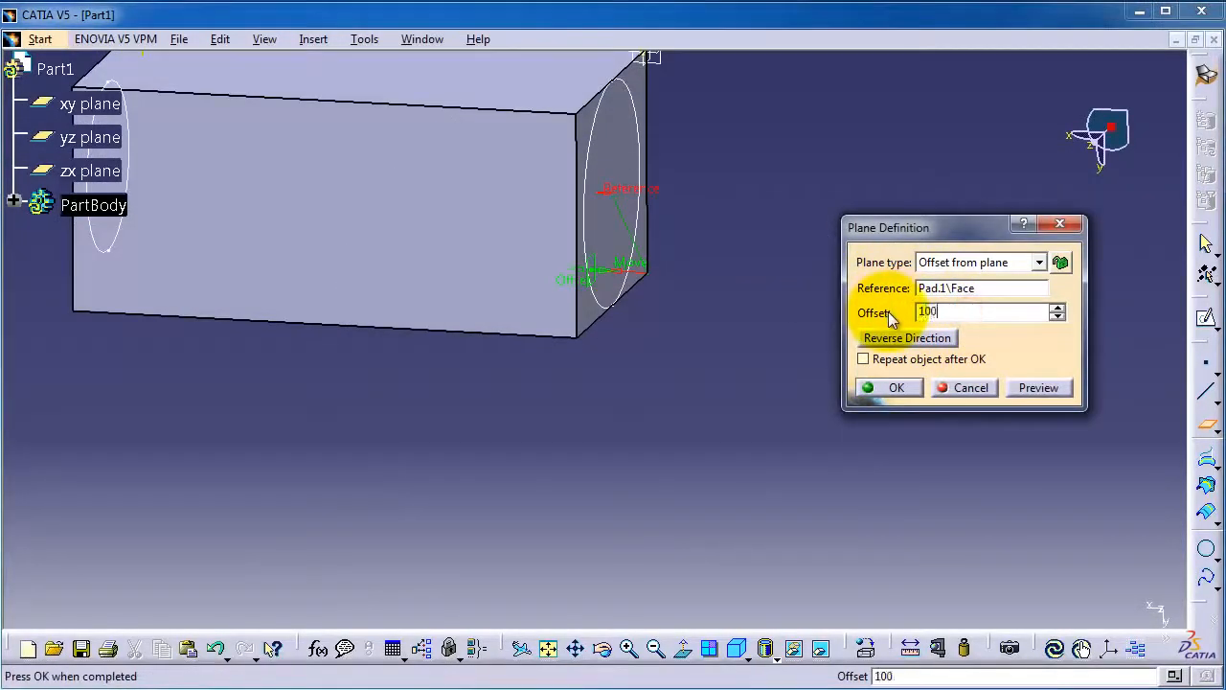
click(1039, 387)
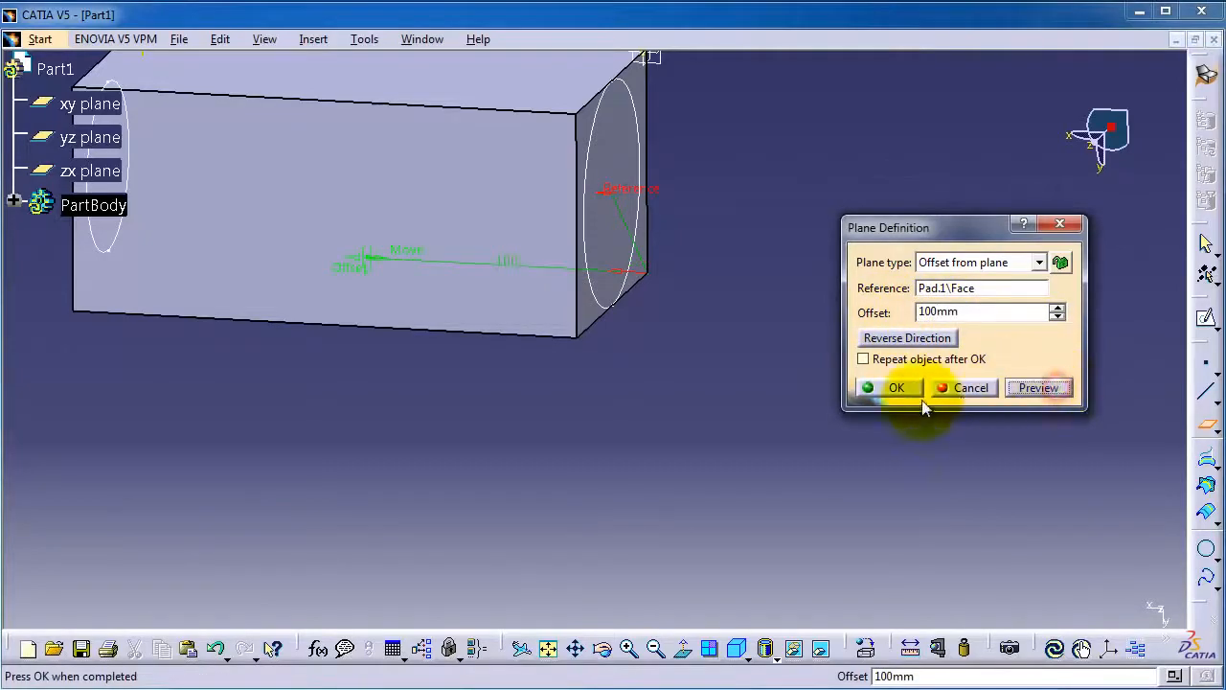
click(894, 388)
Expand the PartBody's features in the specification tree and switch to the Part Design workbench.
middle_drag(747, 240, 307, 301)
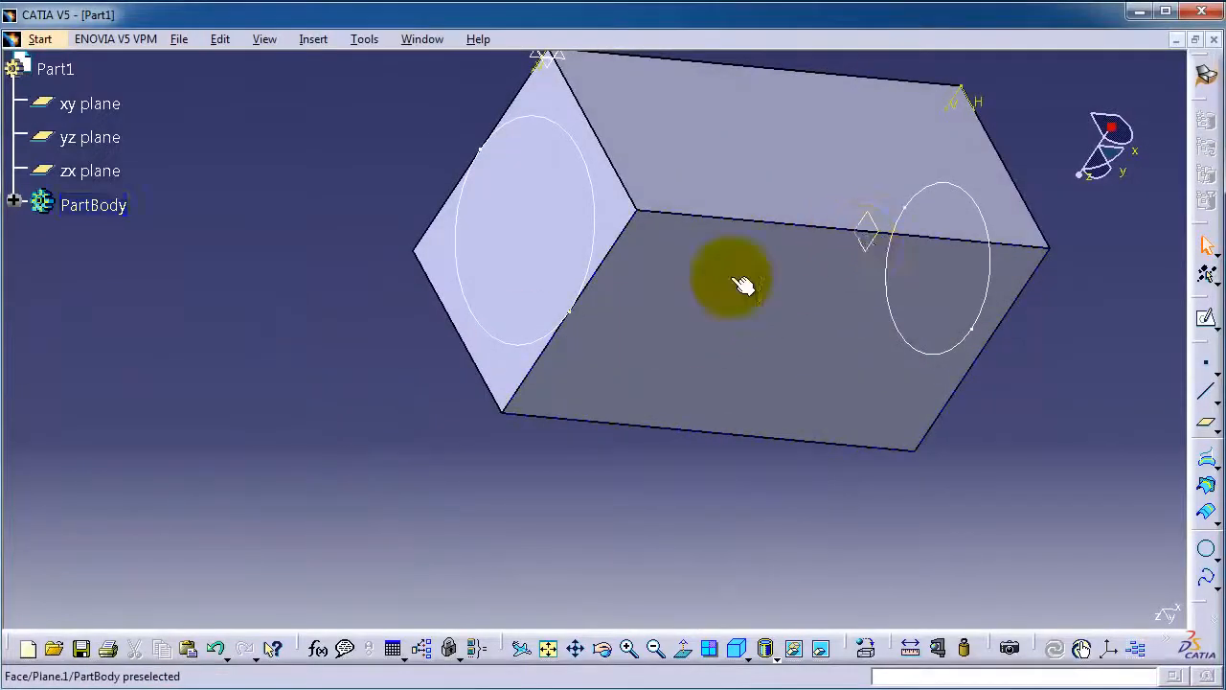
click(17, 205)
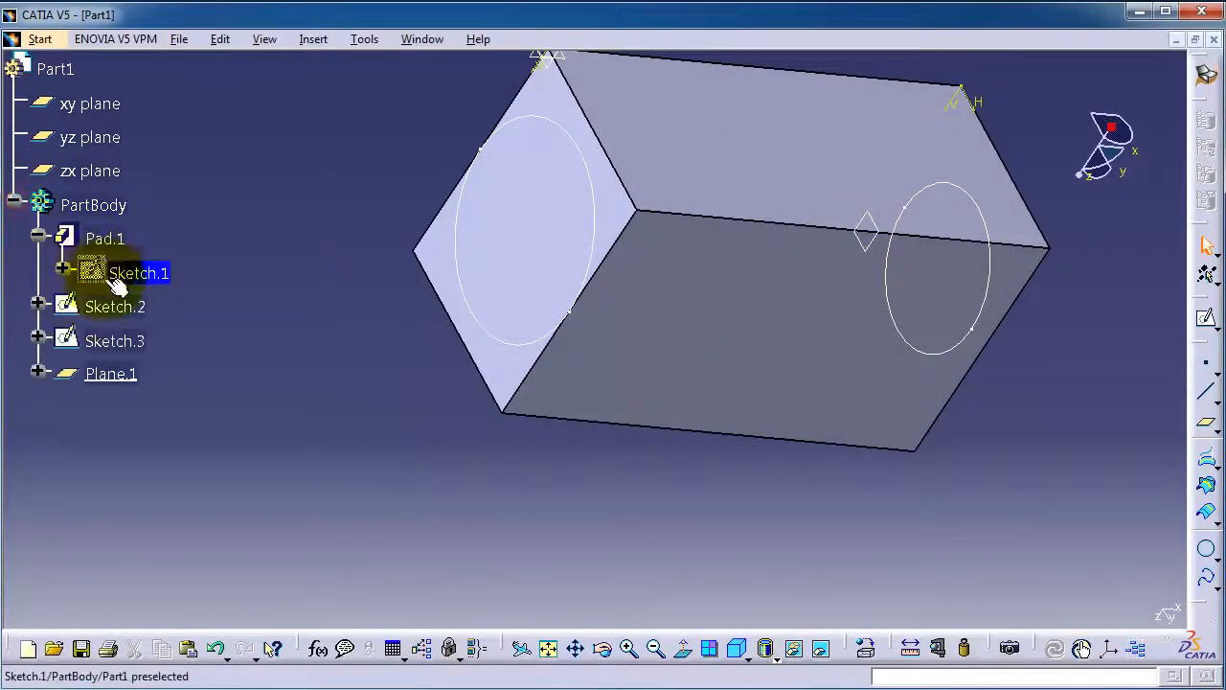
click(40, 38)
mouse_move(81, 86)
click(287, 86)
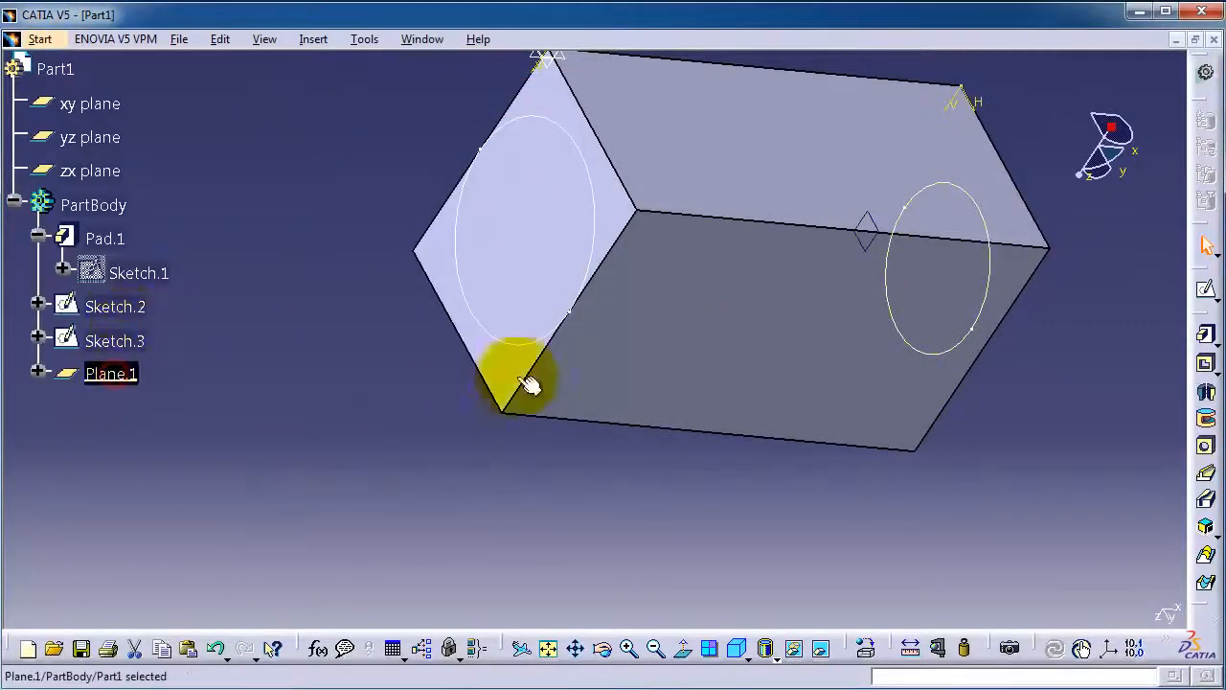
Sketch a circle on the offset plane, centred at H 40 mm, V 50 mm and smaller than both end-face circles.
click(1206, 289)
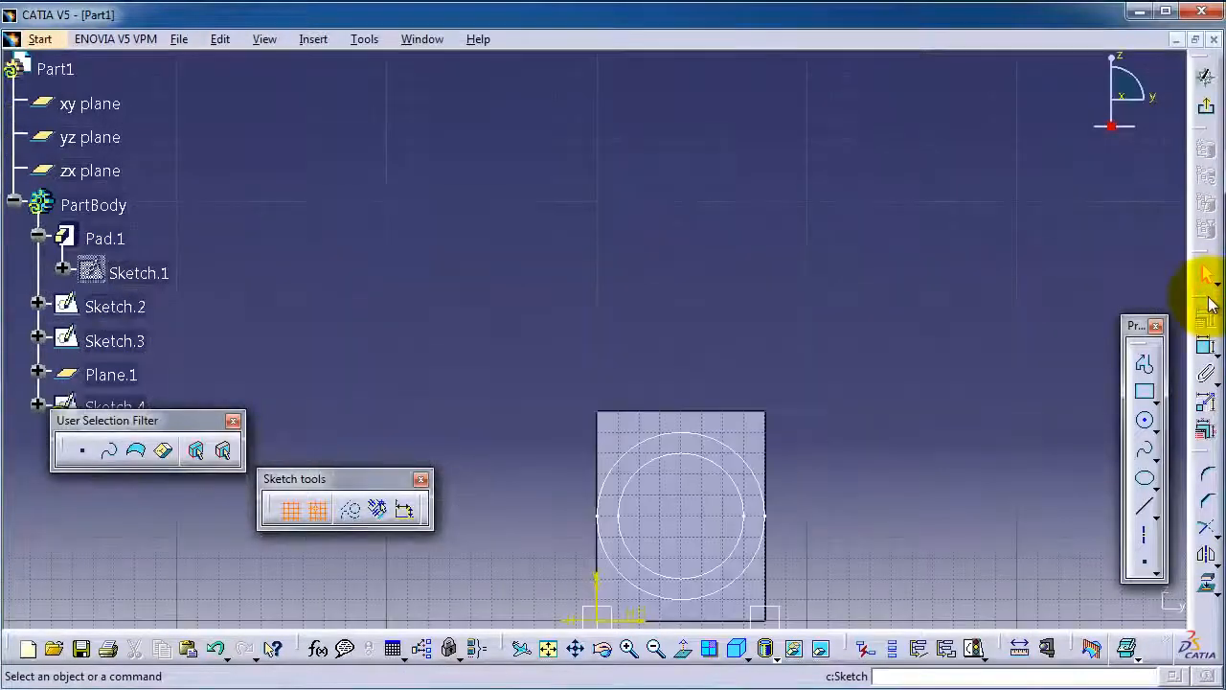
click(1147, 423)
drag(674, 484, 734, 271)
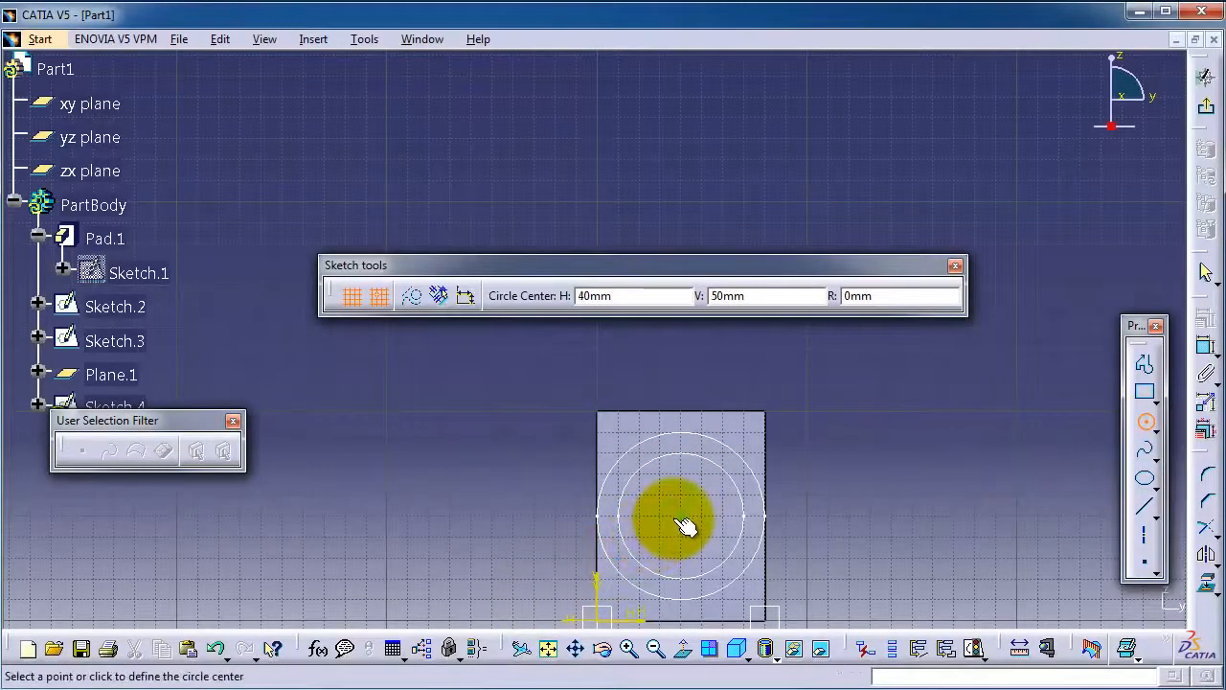
click(692, 447)
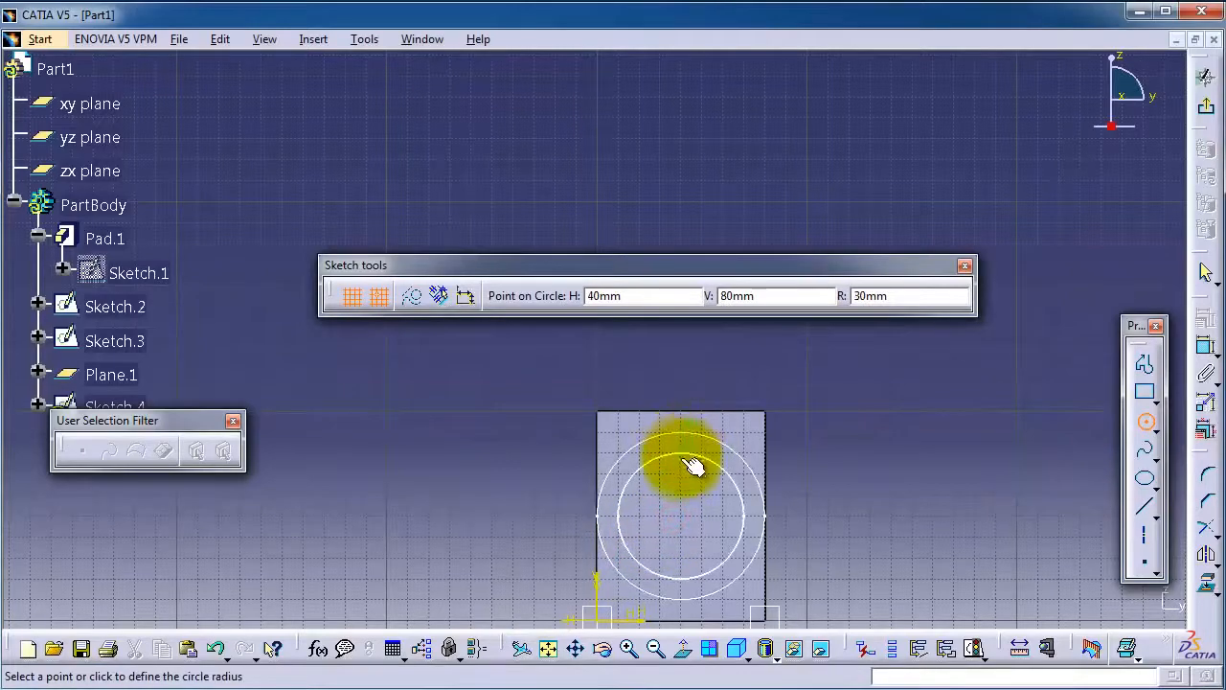
click(692, 484)
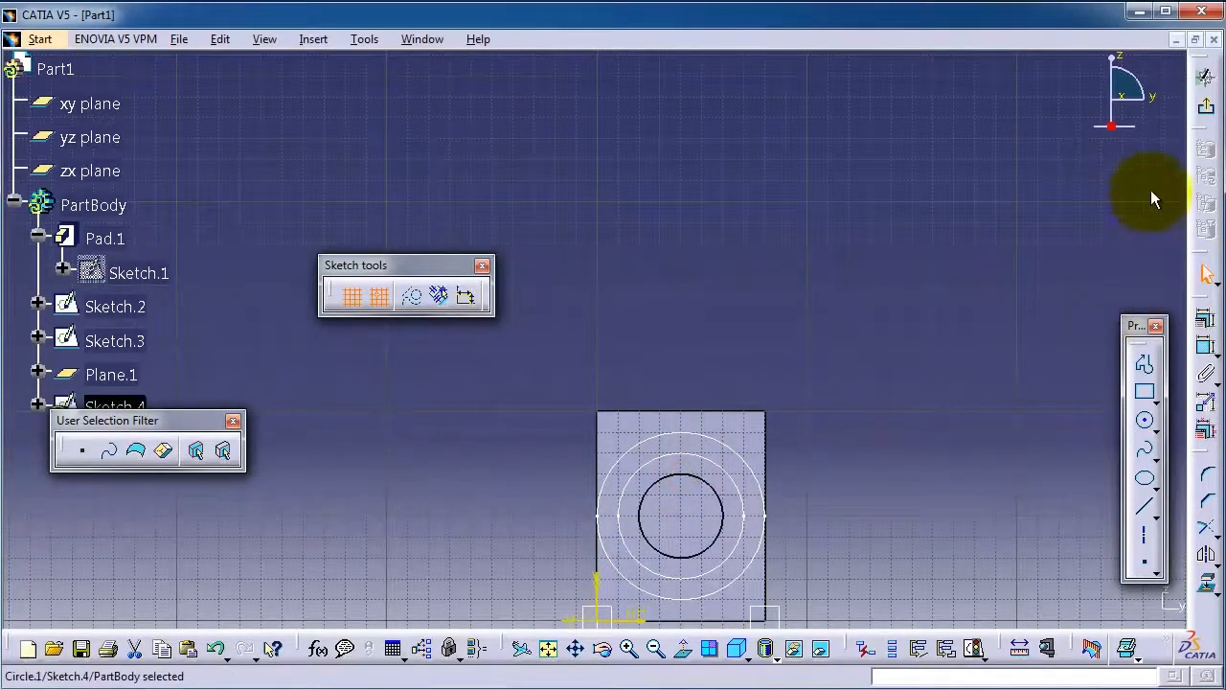
click(1207, 115)
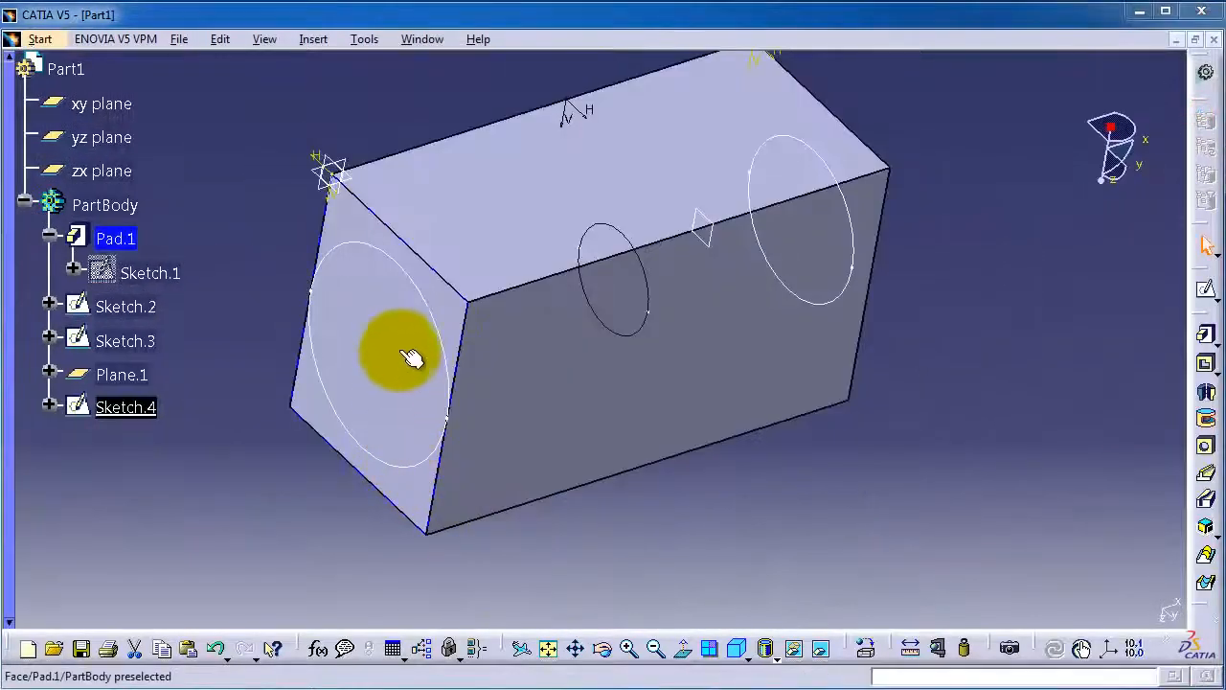
Edit the larger end-face circle in Sketch.3, shrinking it so that it stays clear of the block's side edges.
double_click(444, 323)
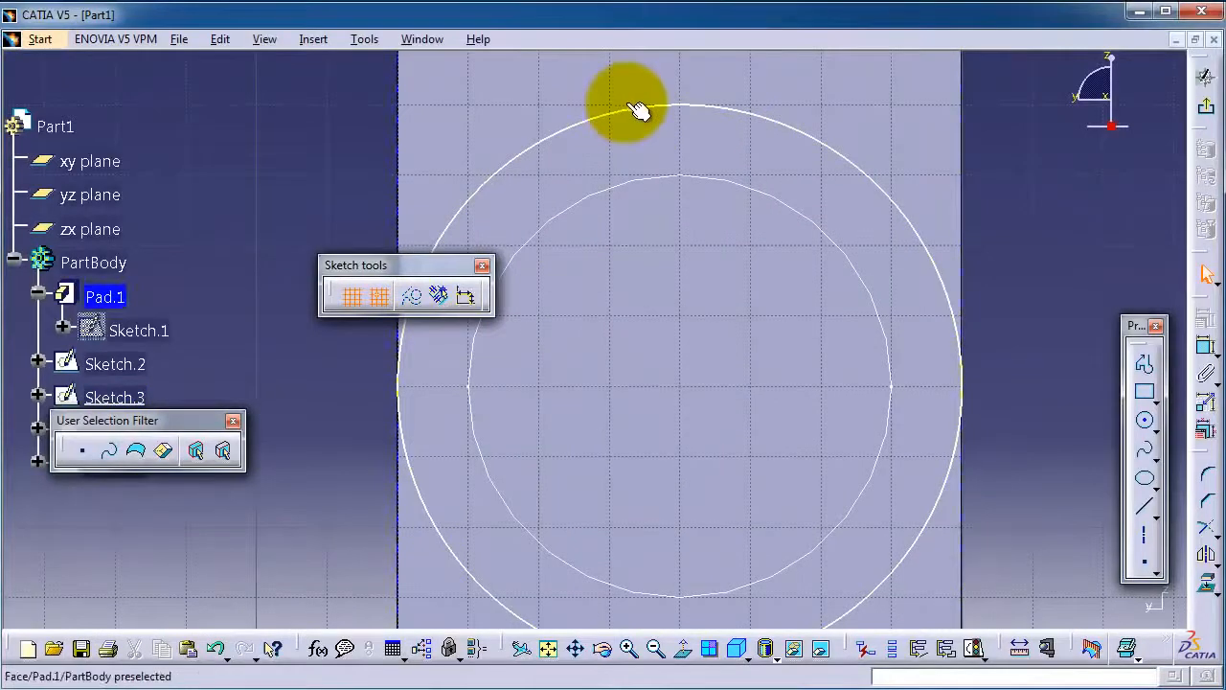
drag(629, 107, 637, 147)
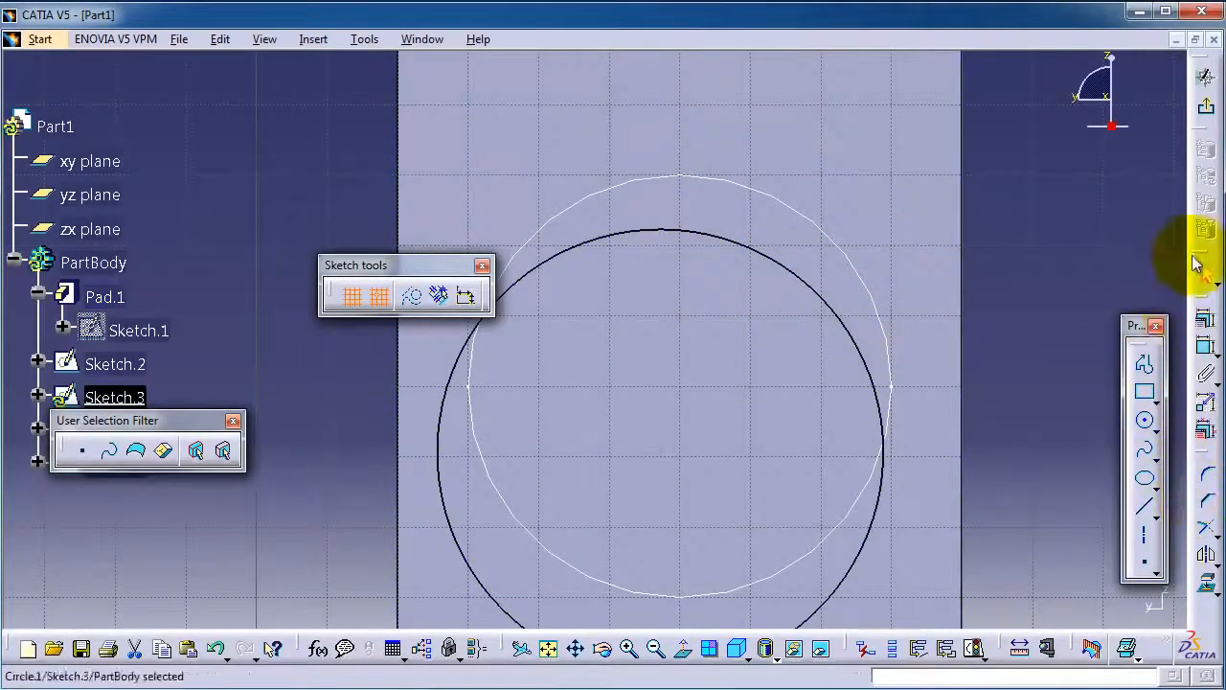
click(1210, 110)
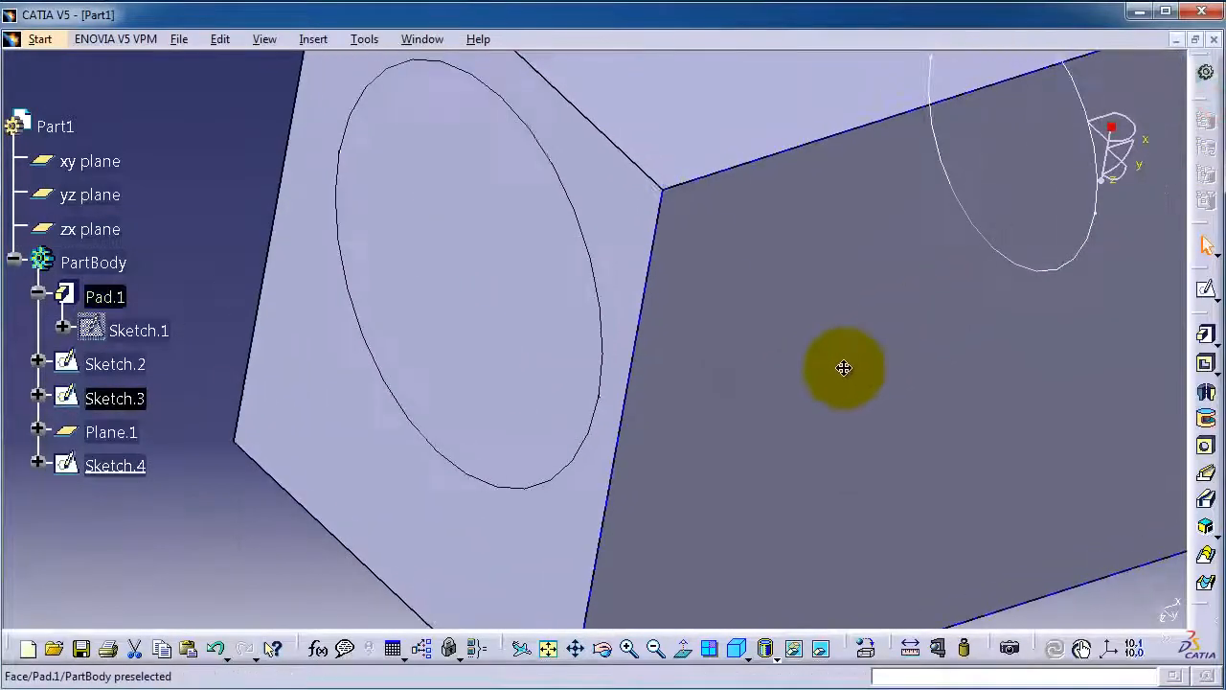
Start a Removed Multi-sections Solid with Sketch.3, Sketch.4 and Sketch.2 as its sections, in that order.
middle_drag(843, 368, 951, 440)
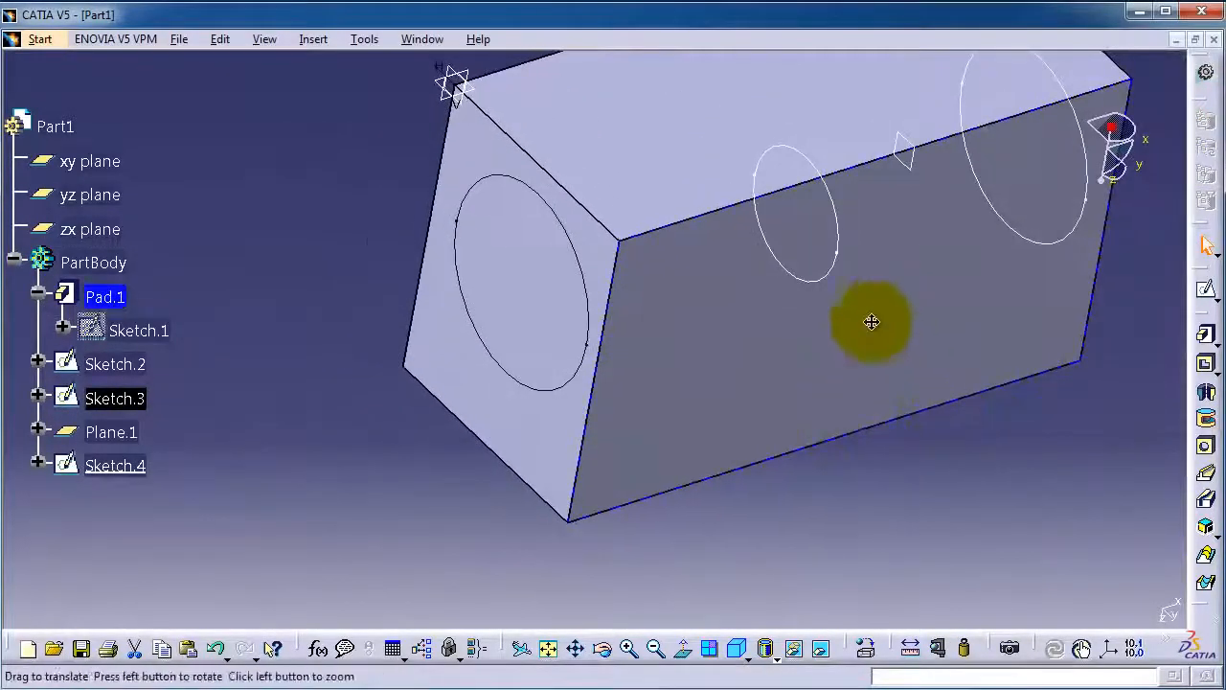
middle_drag(868, 320, 745, 412)
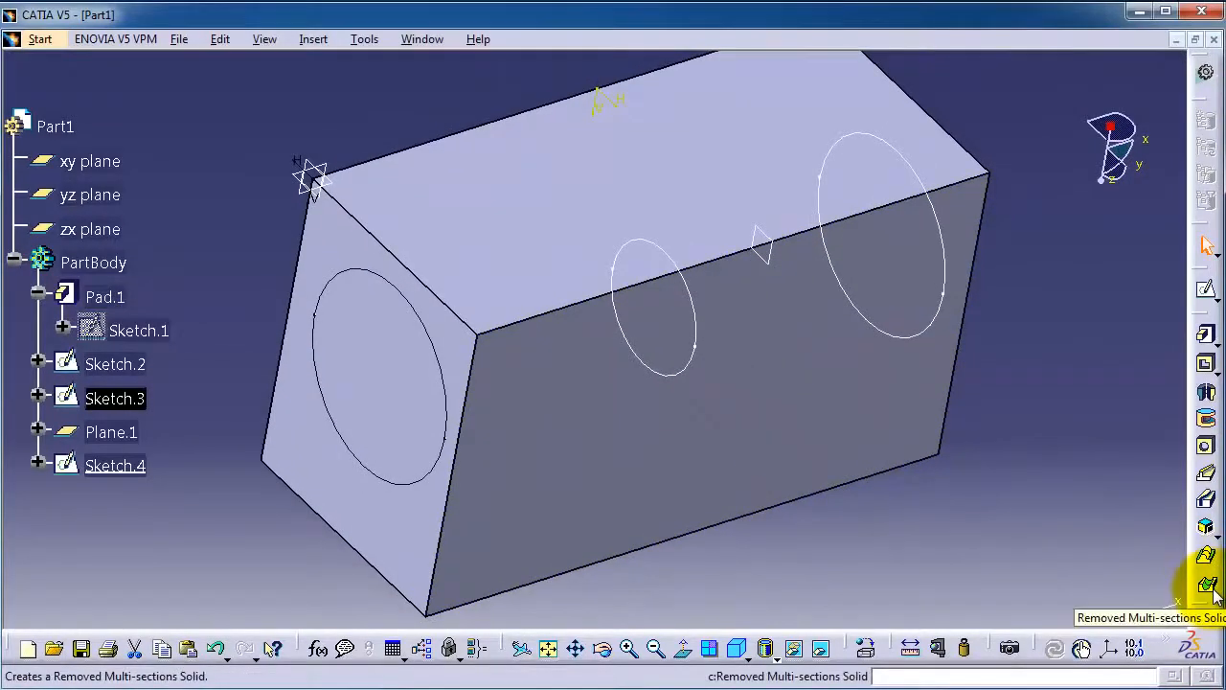
click(313, 41)
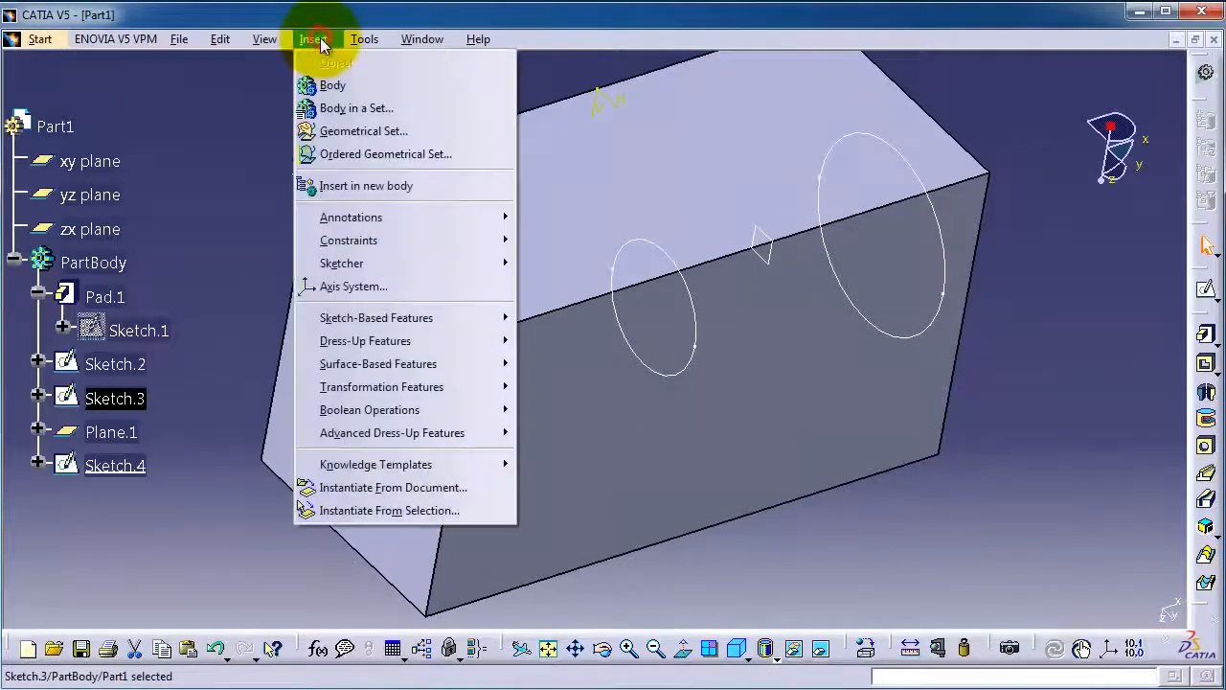
mouse_move(350, 323)
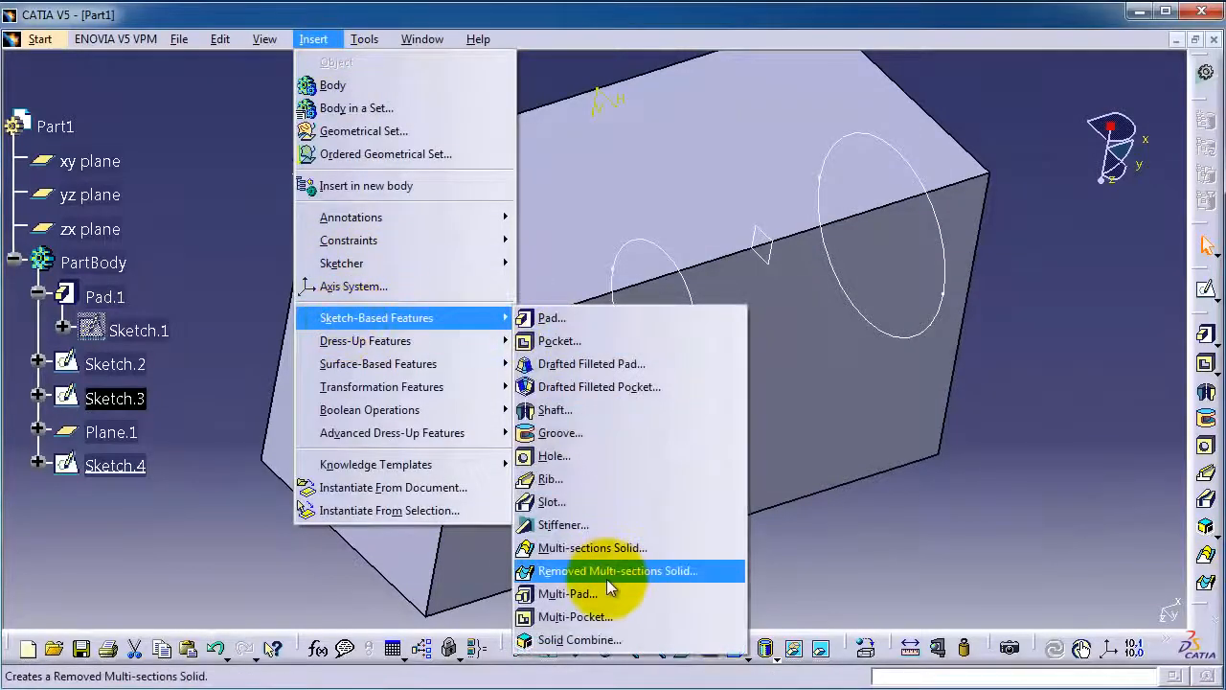
click(858, 552)
click(1201, 582)
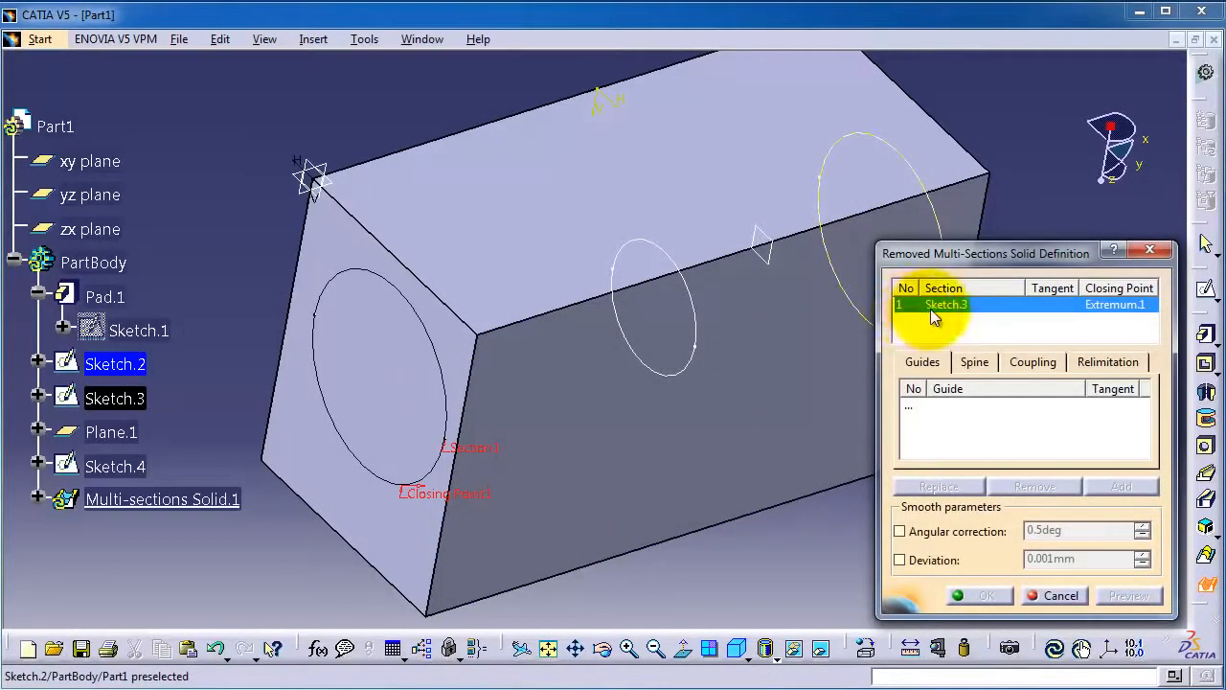
click(686, 360)
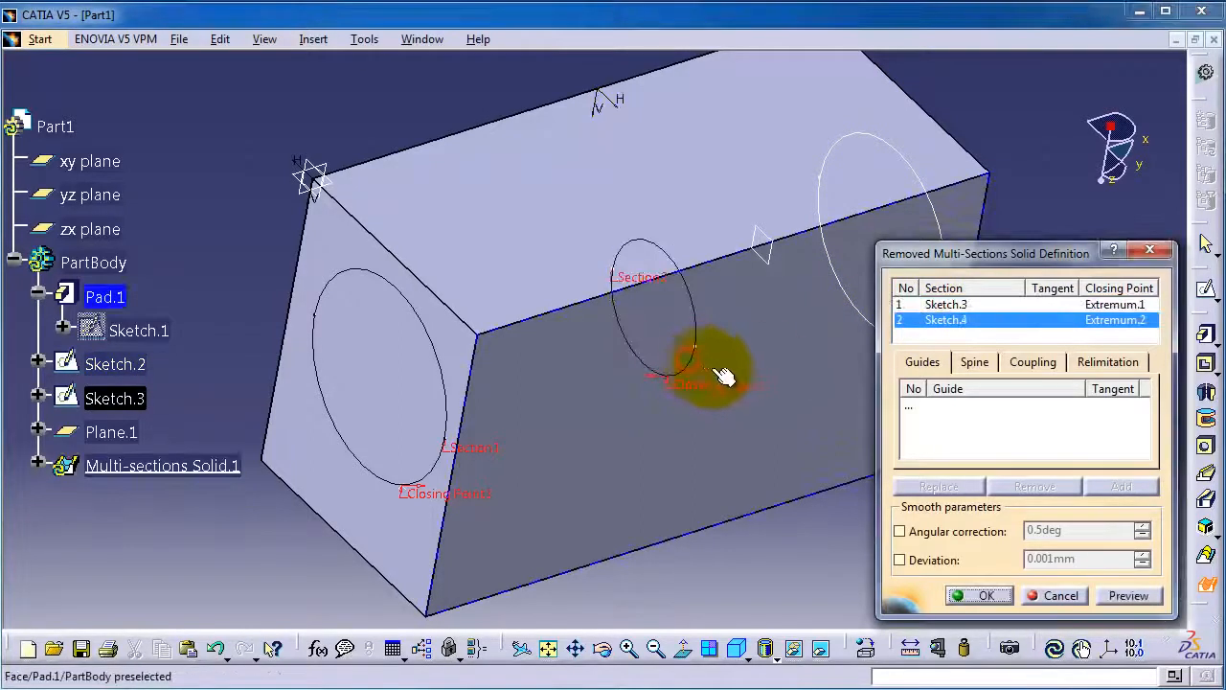
middle_drag(807, 306, 686, 302)
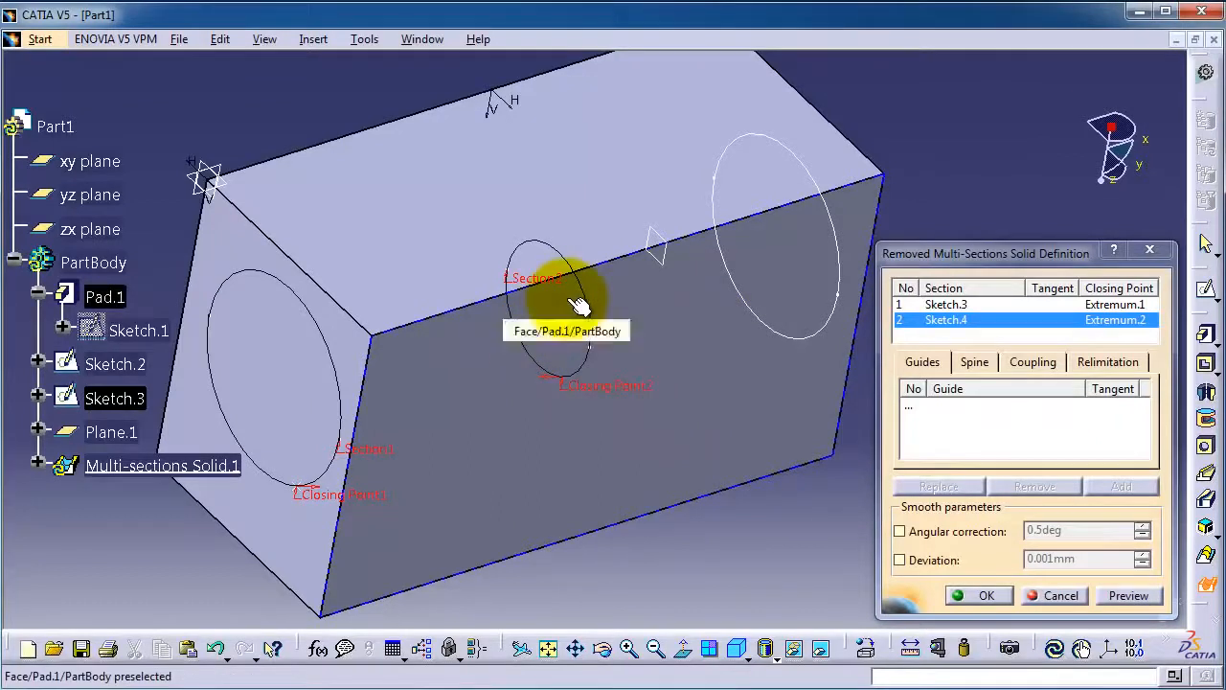
click(811, 339)
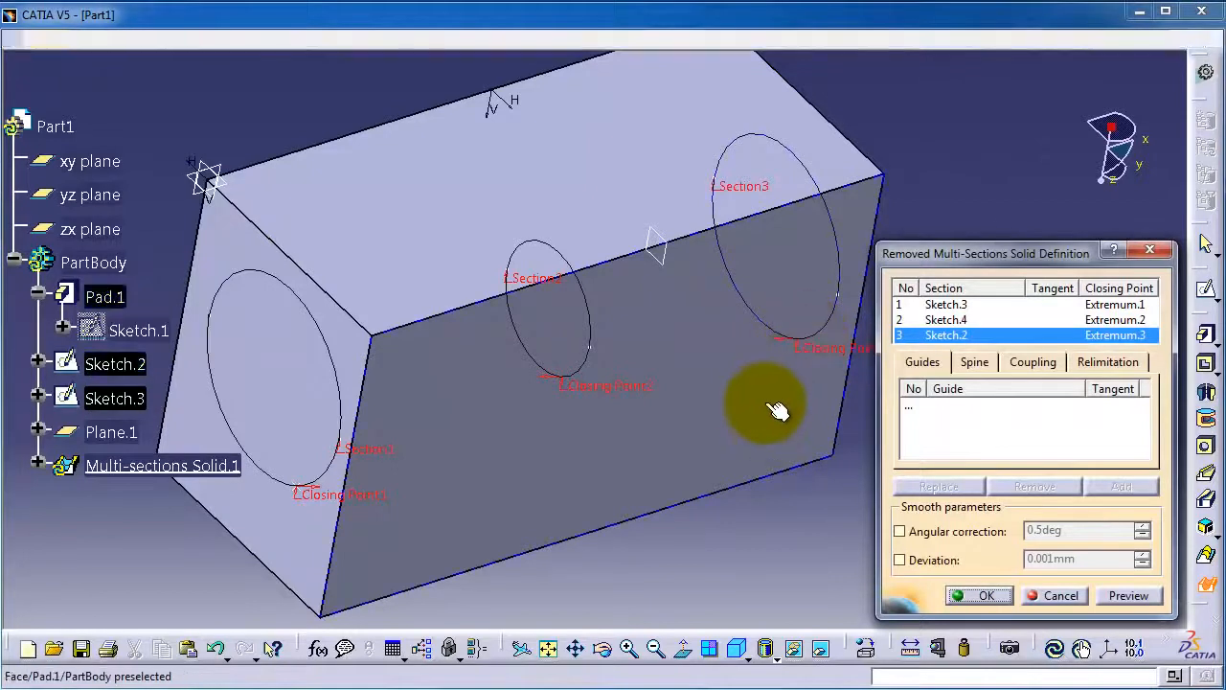
Reverse the closing point direction of the Sketch.3 section, preview the cut and create the removed multi-sections solid.
middle_drag(774, 402, 783, 338)
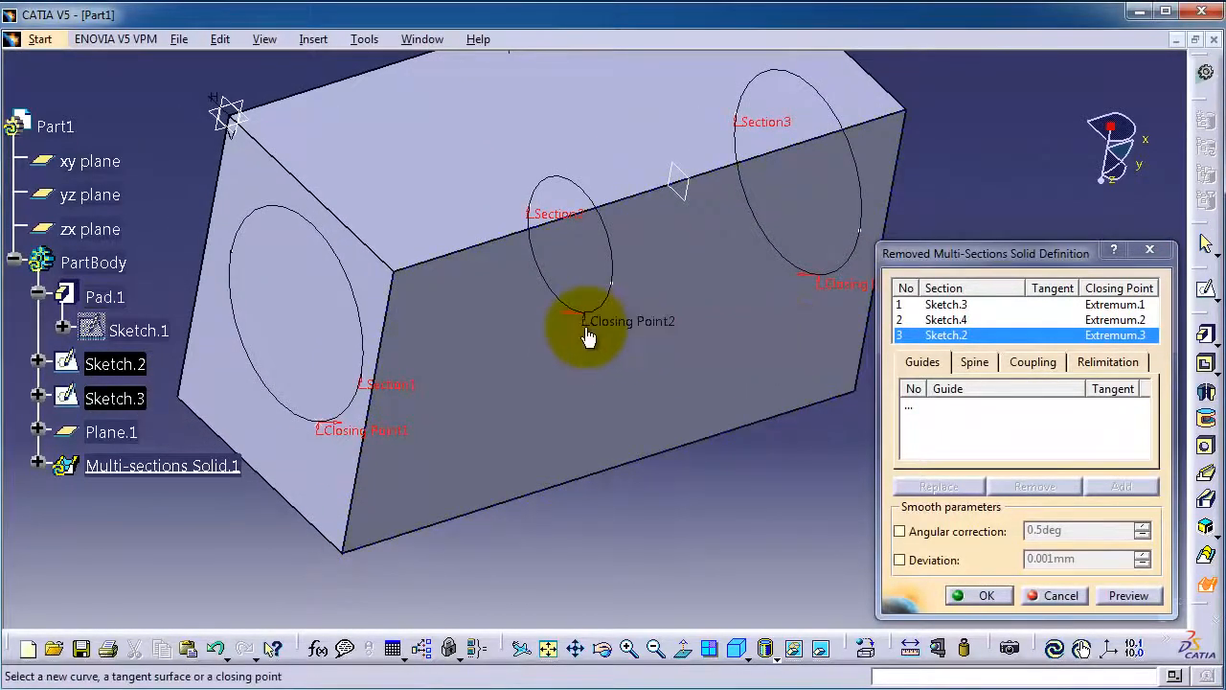
click(340, 423)
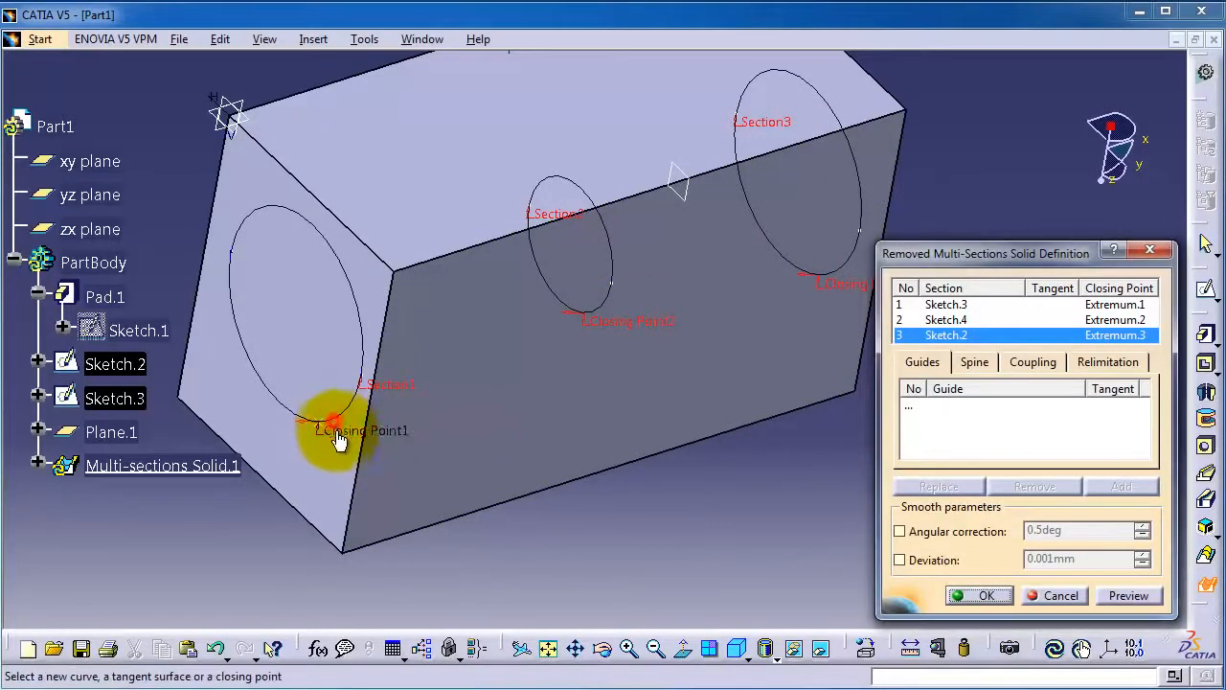
middle_drag(612, 380, 605, 379)
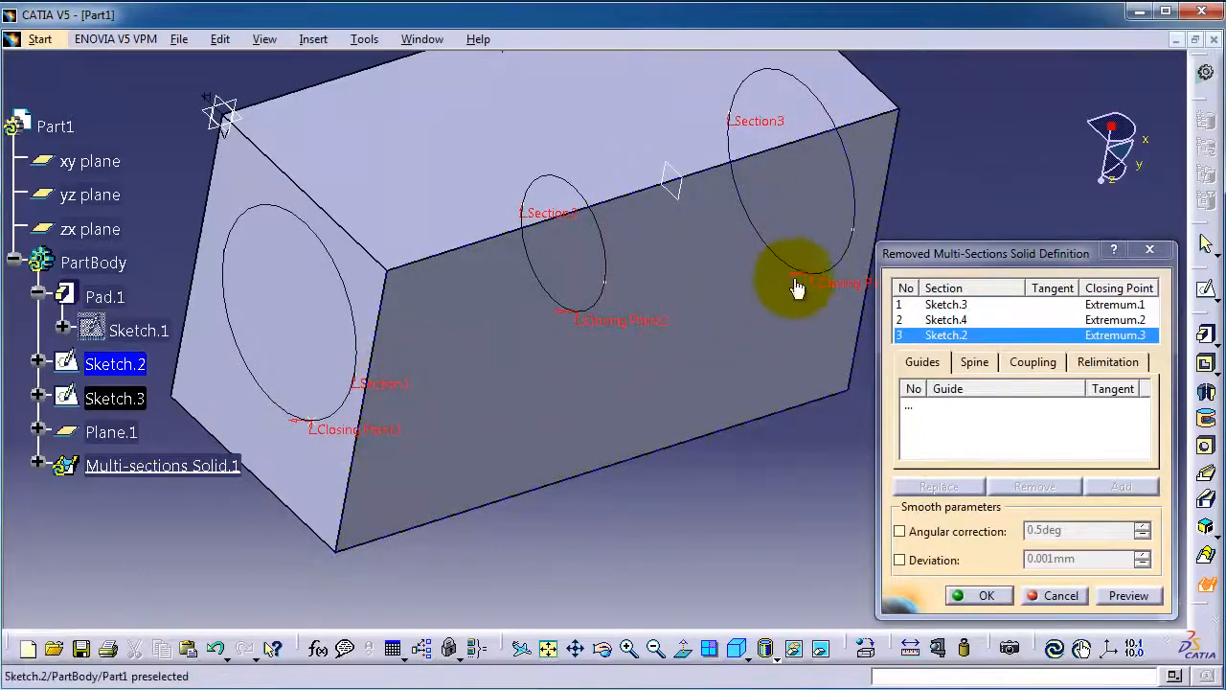
middle_drag(799, 342, 671, 325)
click(1119, 592)
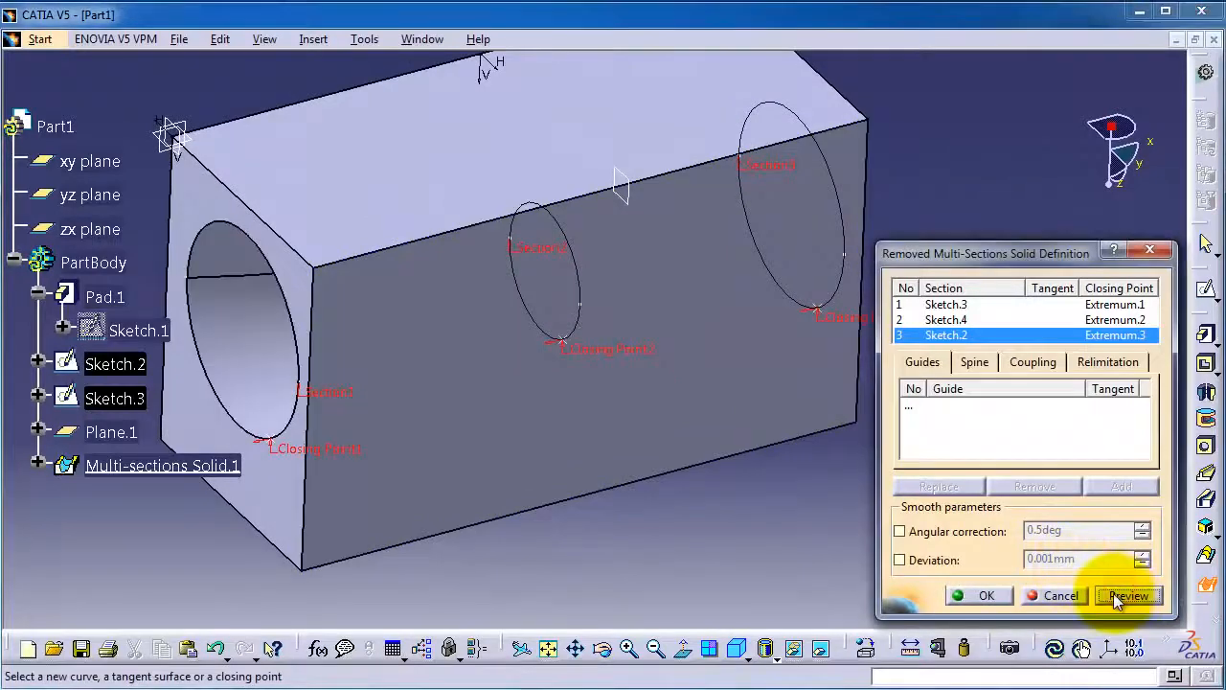
click(963, 593)
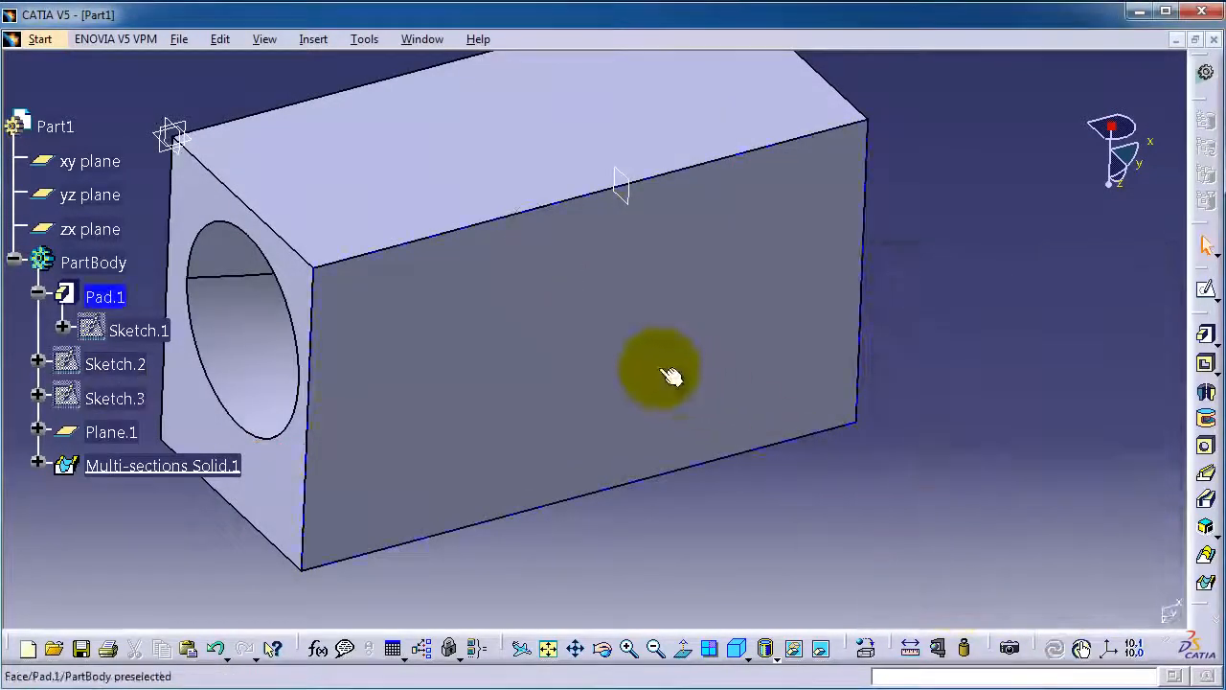
middle_drag(665, 369, 802, 256)
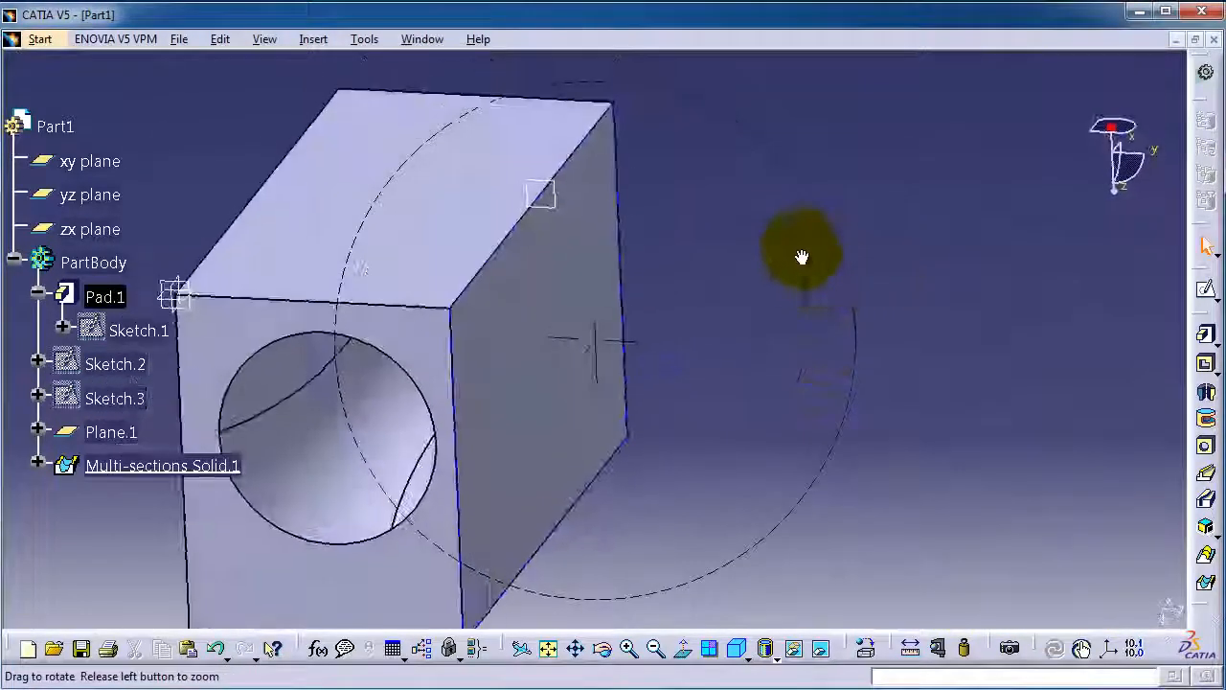
middle_drag(458, 329, 652, 300)
middle_drag(516, 255, 681, 280)
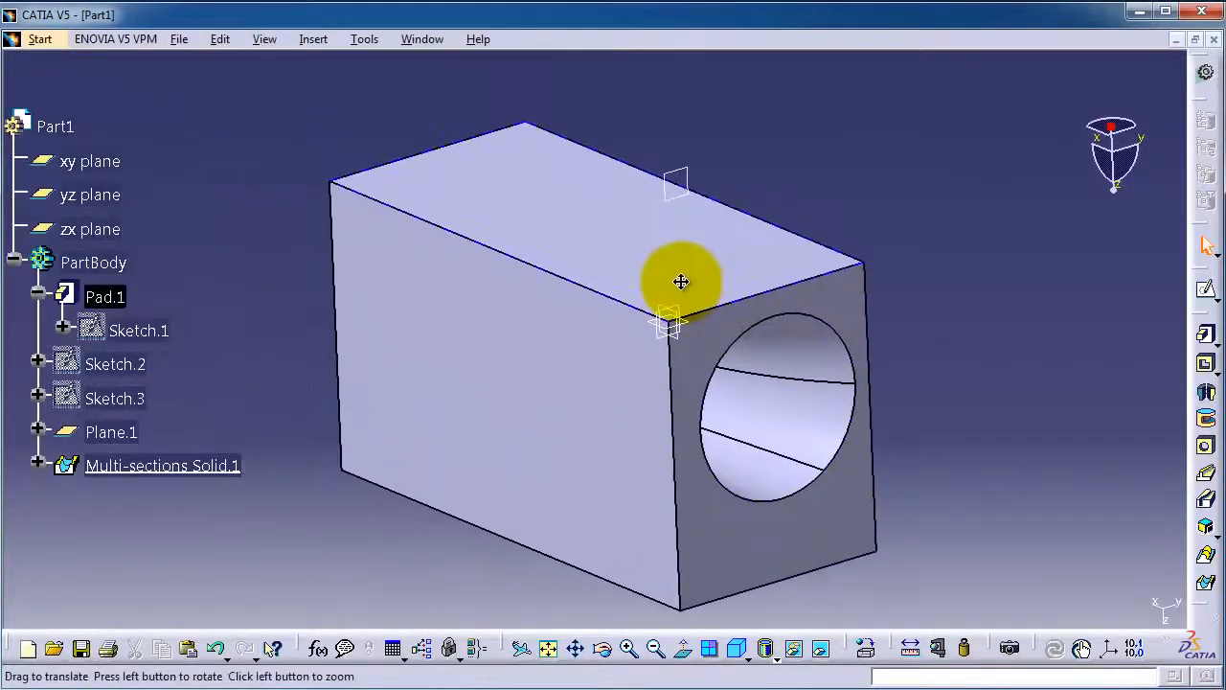